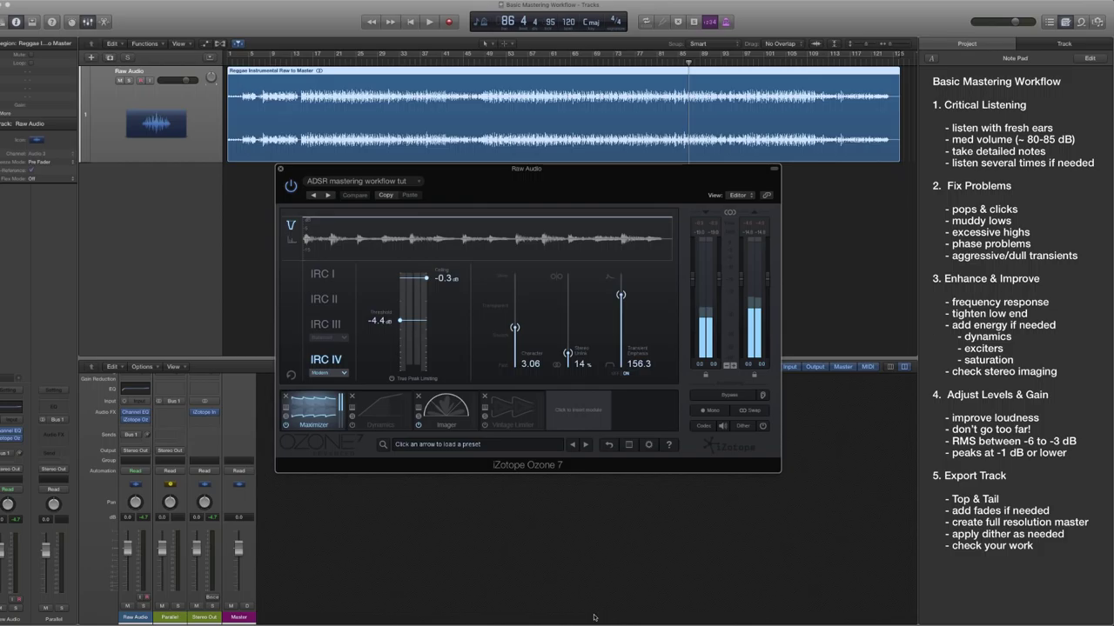
- Play the song from around bar 49 and stop playback near bar 56
click(488, 64)
key(space)
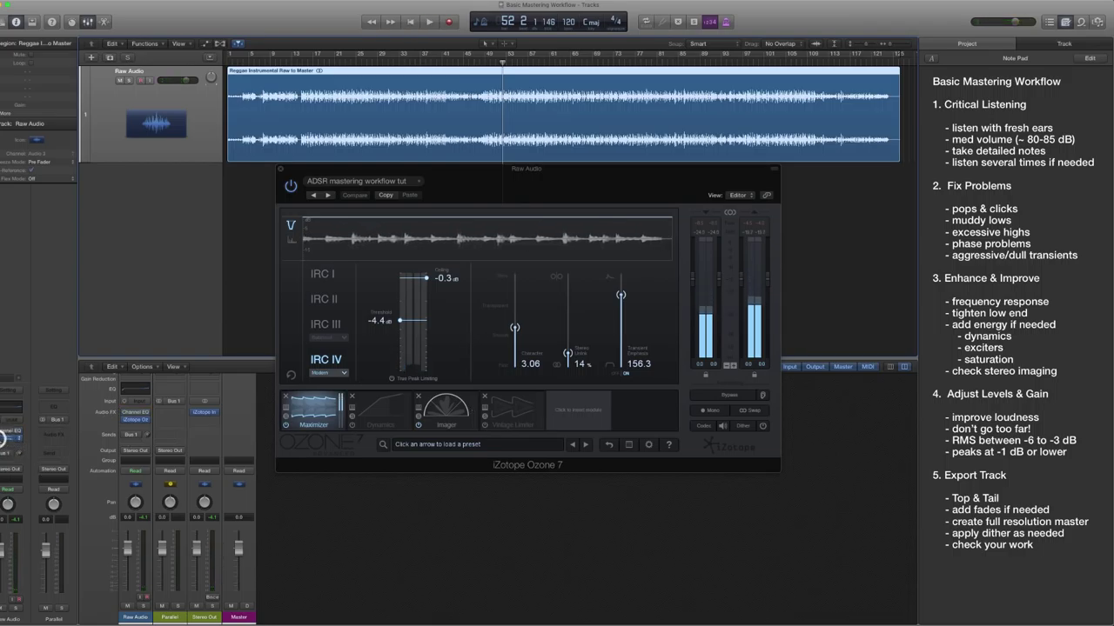
key(space)
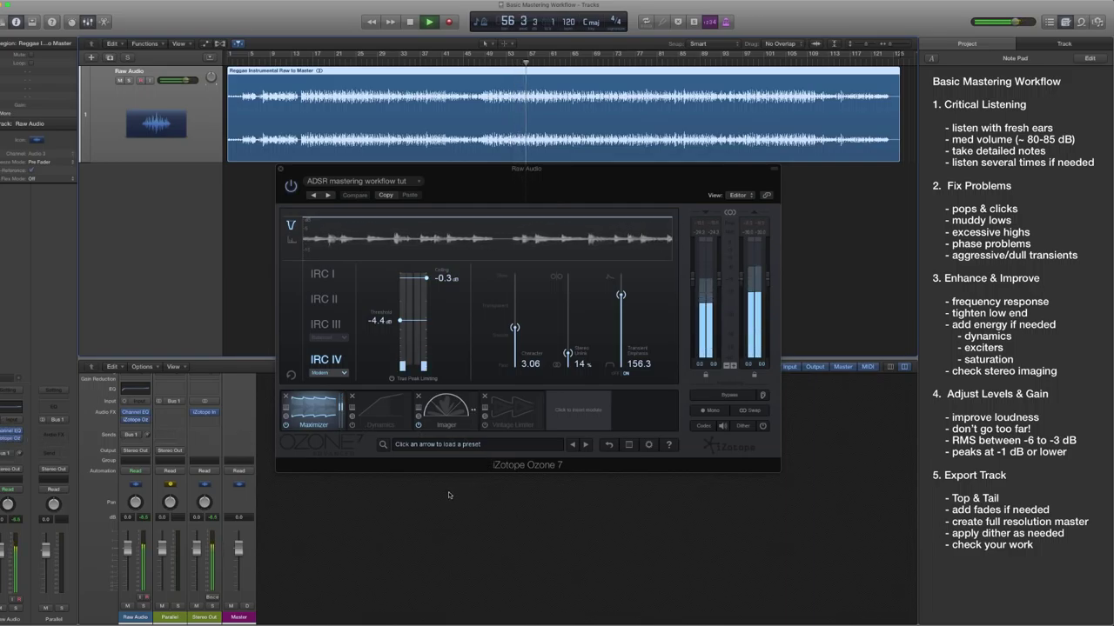
key(space)
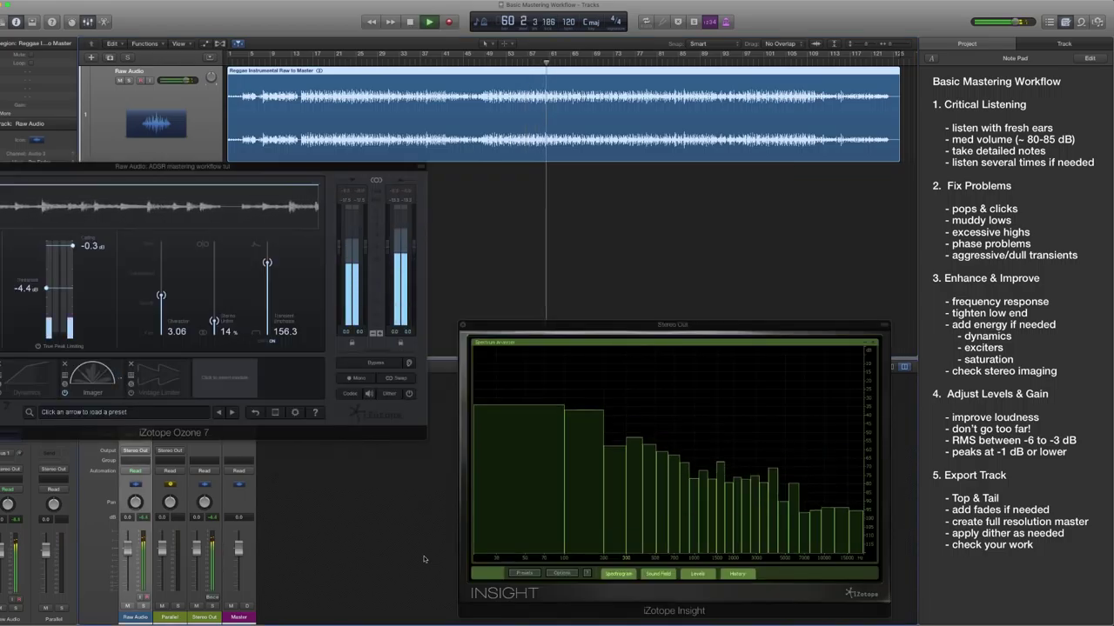
- Bring the Ozone 7 window fully into view, place the Insight analyser beside it, and audition briefly
key(space)
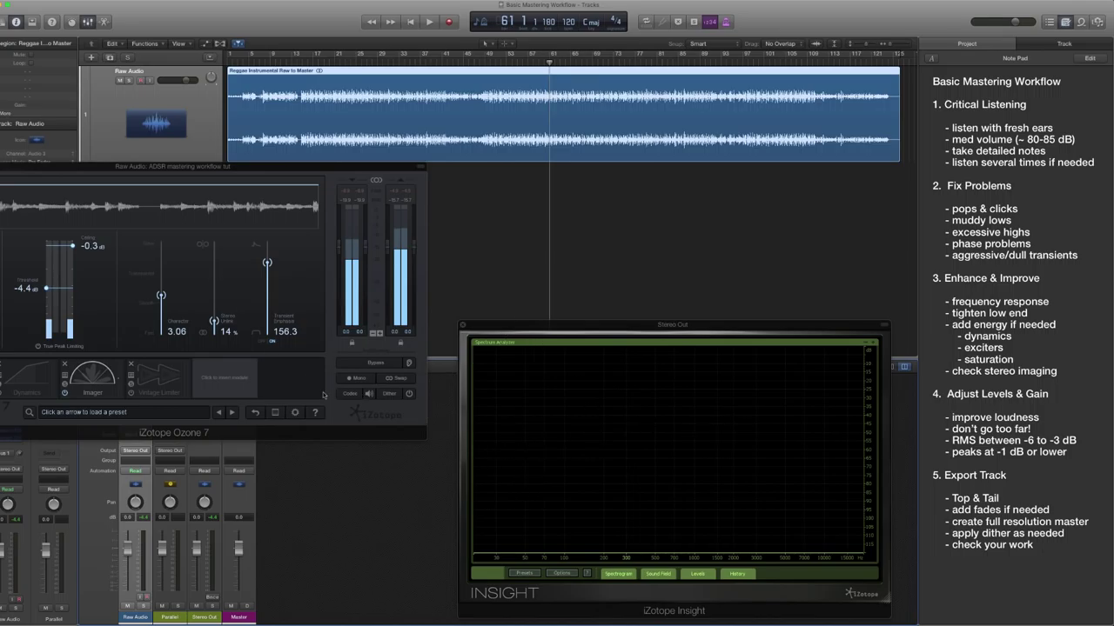
double_click(308, 166)
key(space)
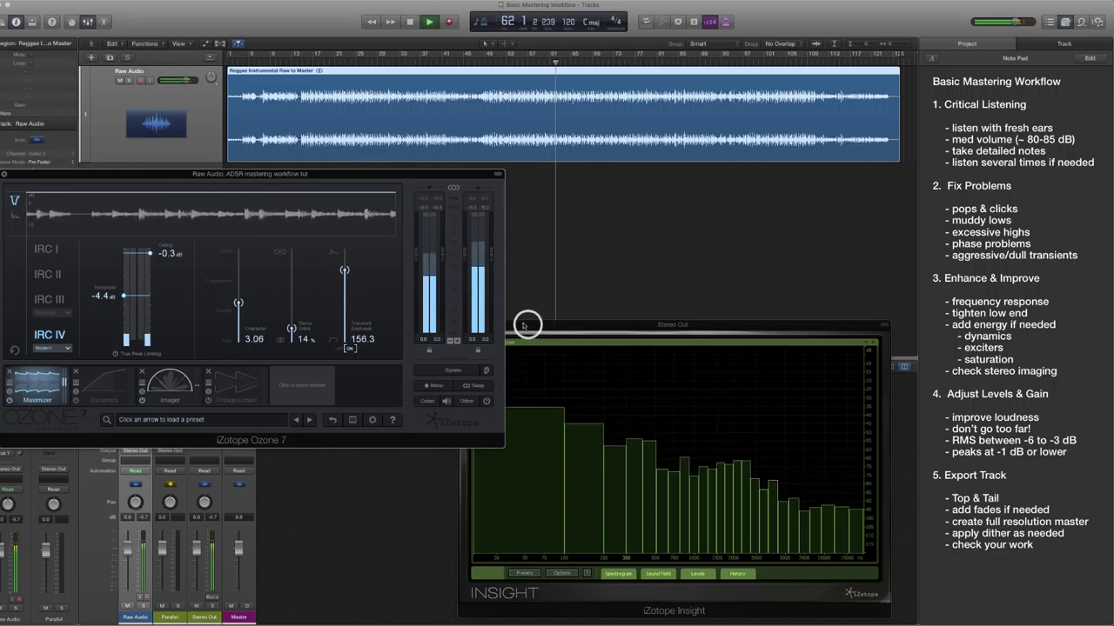
drag(527, 324, 564, 319)
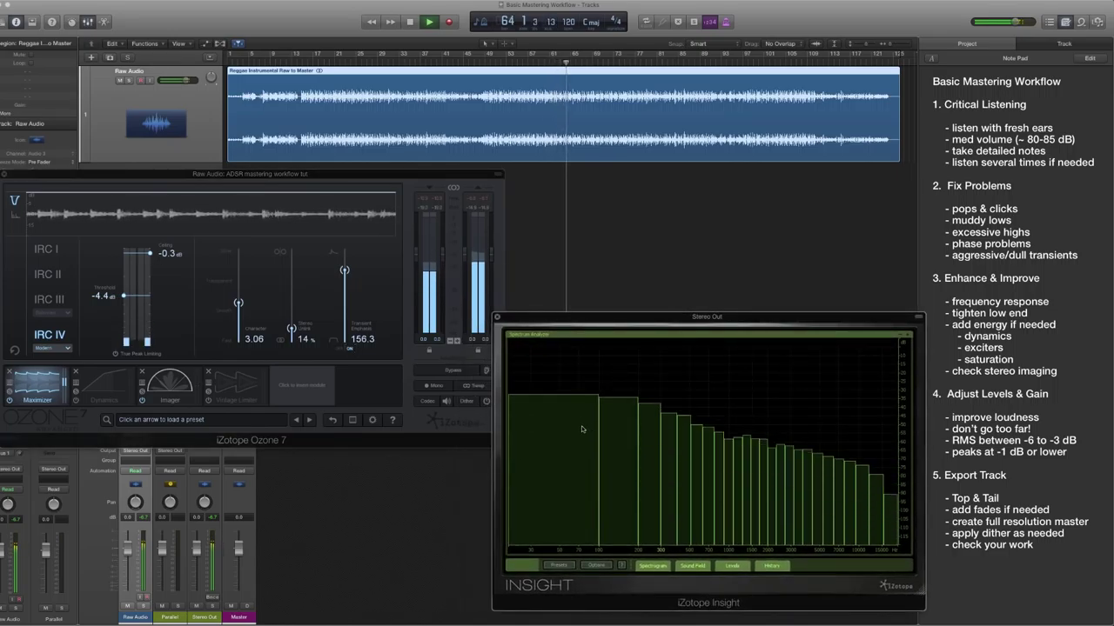
key(space)
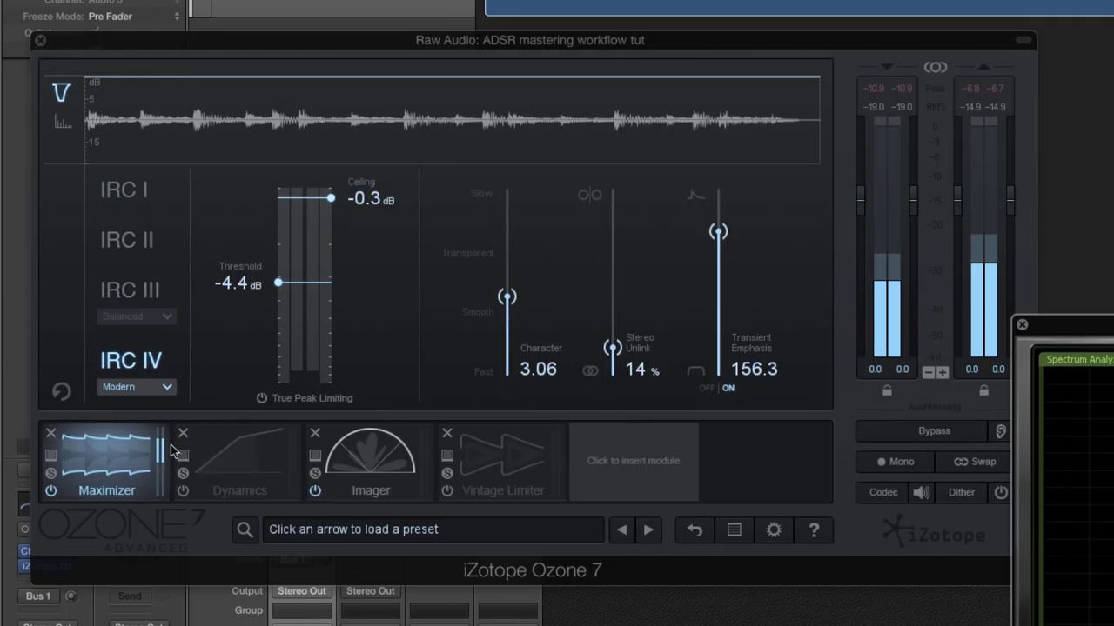
- Insert an Equalizer module between Dynamics and Imager in the Ozone chain
click(293, 461)
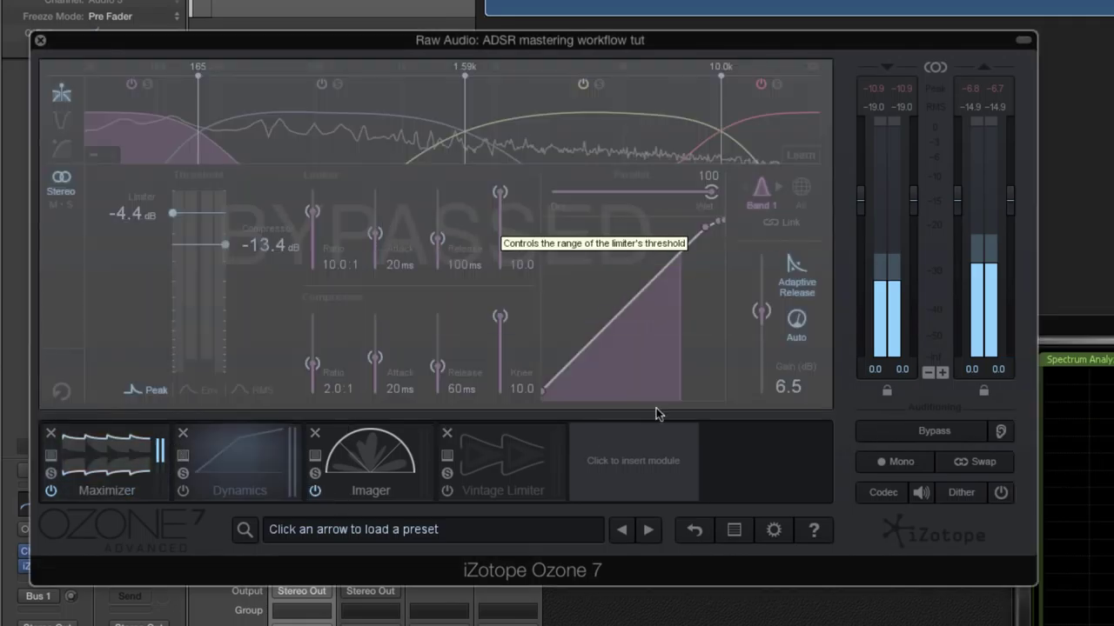
click(620, 470)
drag(201, 116, 385, 470)
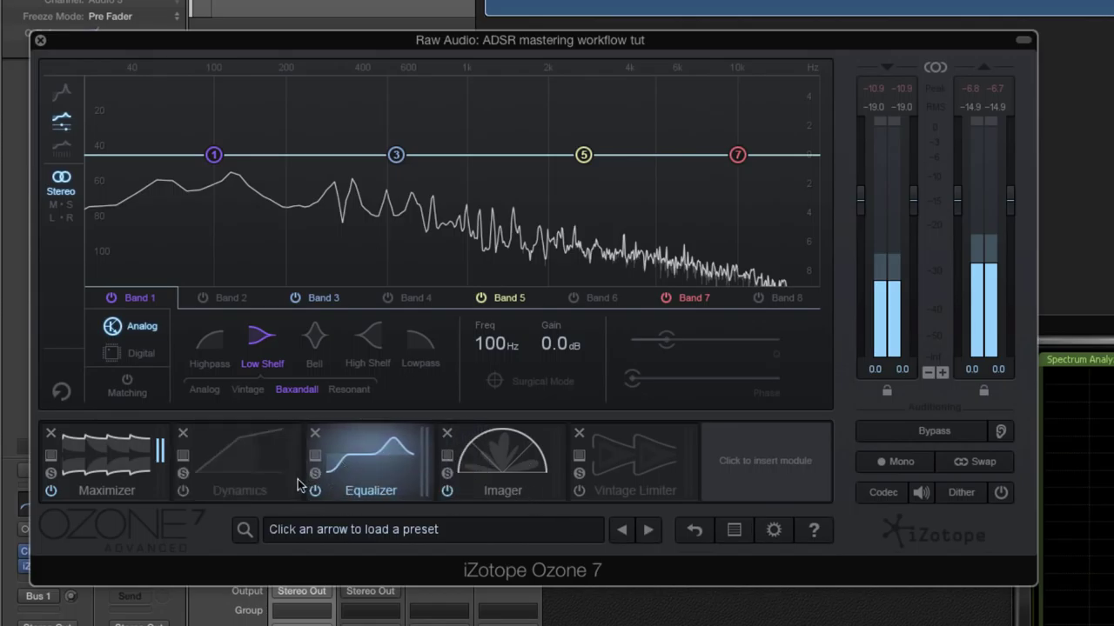
- Switch the Dynamics module on and solo its lowest band
click(238, 472)
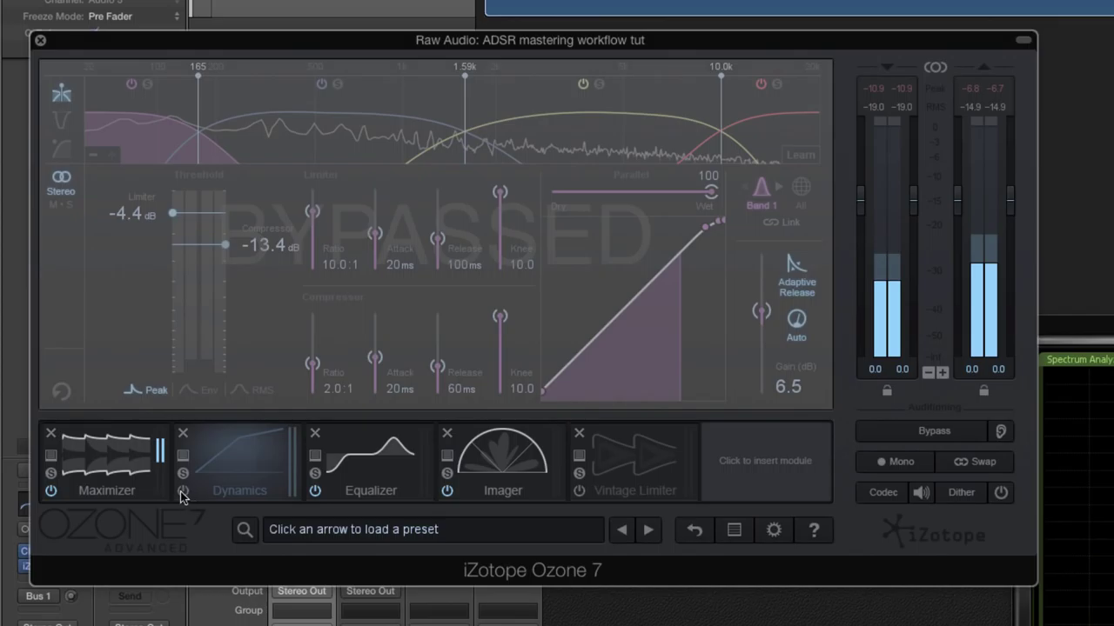
click(182, 491)
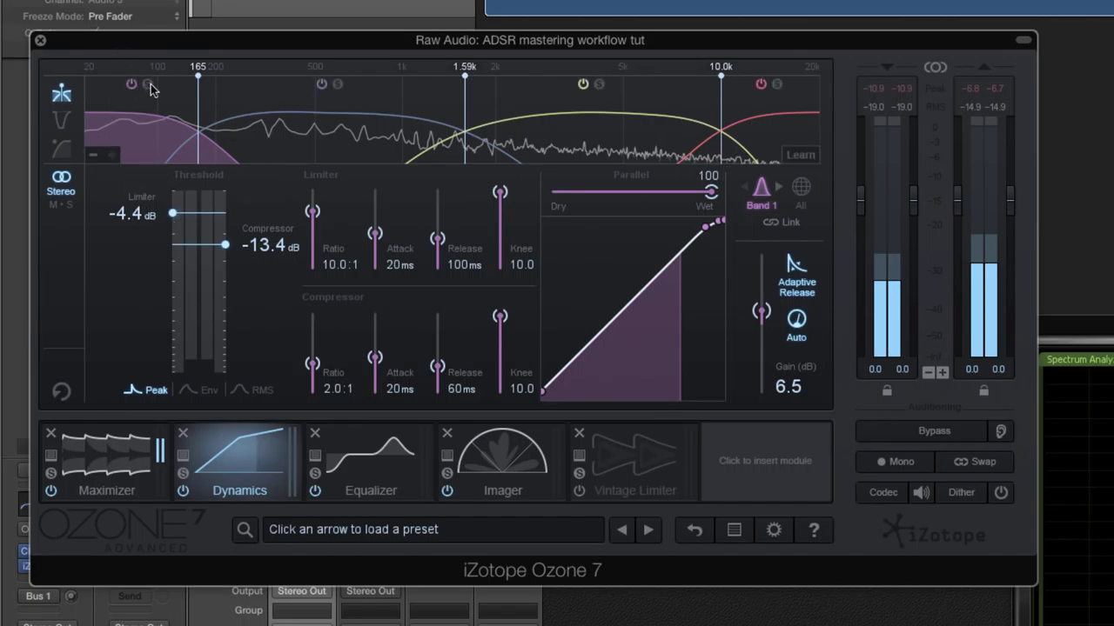
click(147, 84)
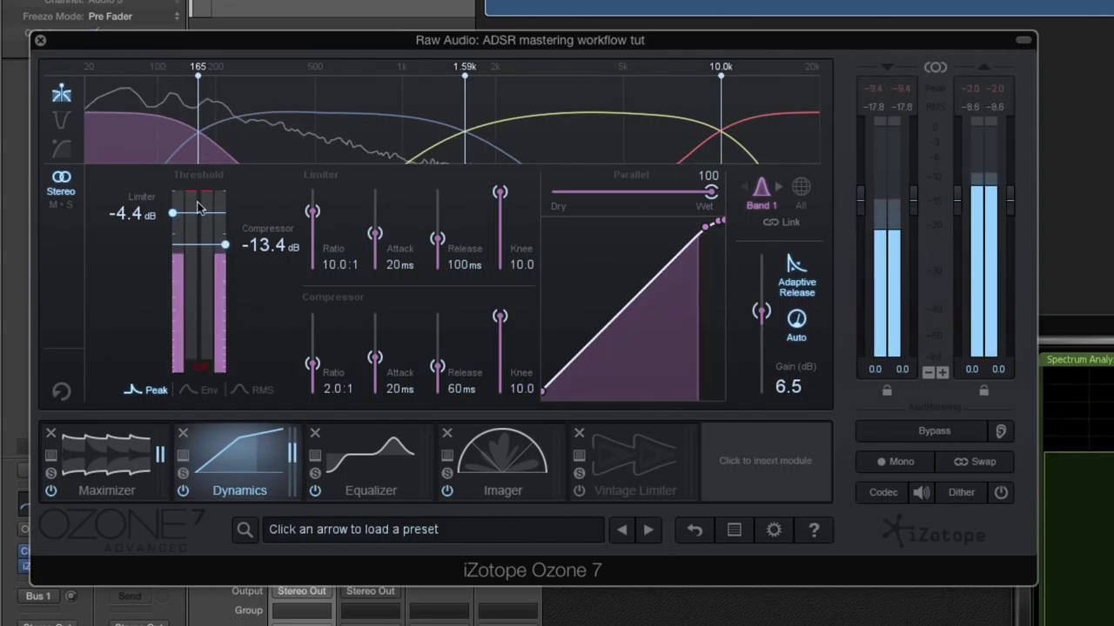
- A/B the Dynamics module, lower Band 1's compressor threshold to -19.2 dB, then solo Band 3
click(183, 491)
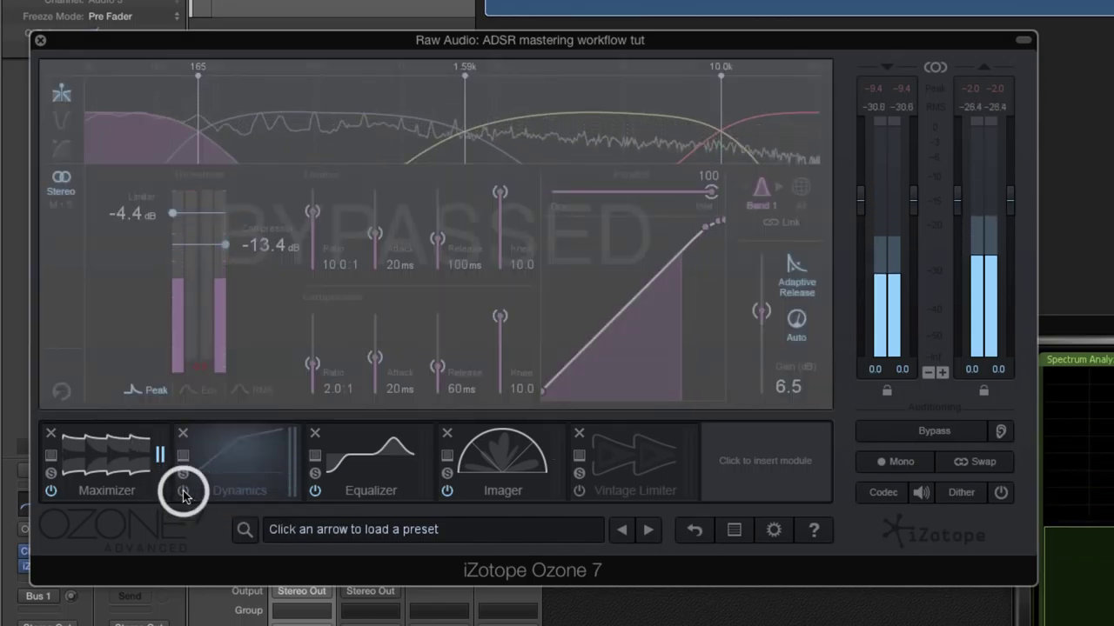
click(182, 491)
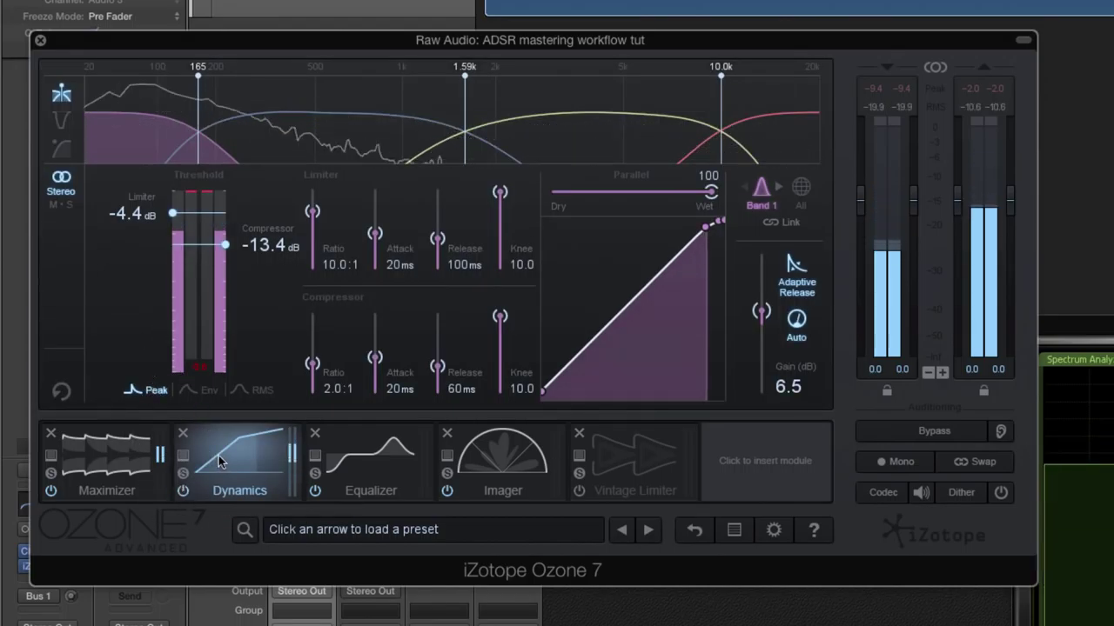
mouse_move(136, 90)
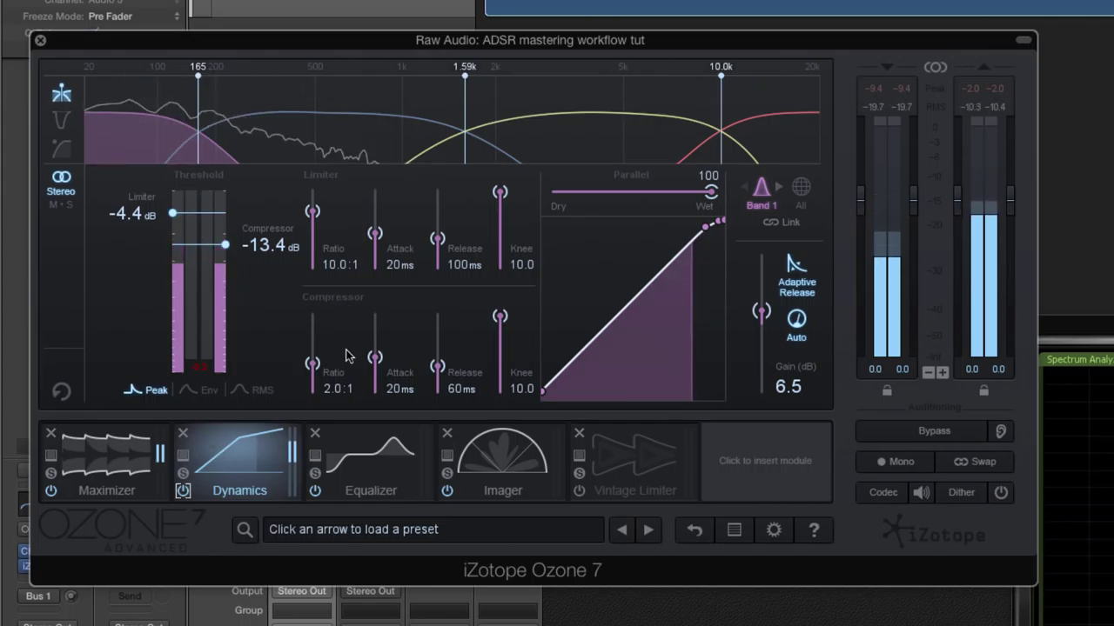
mouse_move(661, 275)
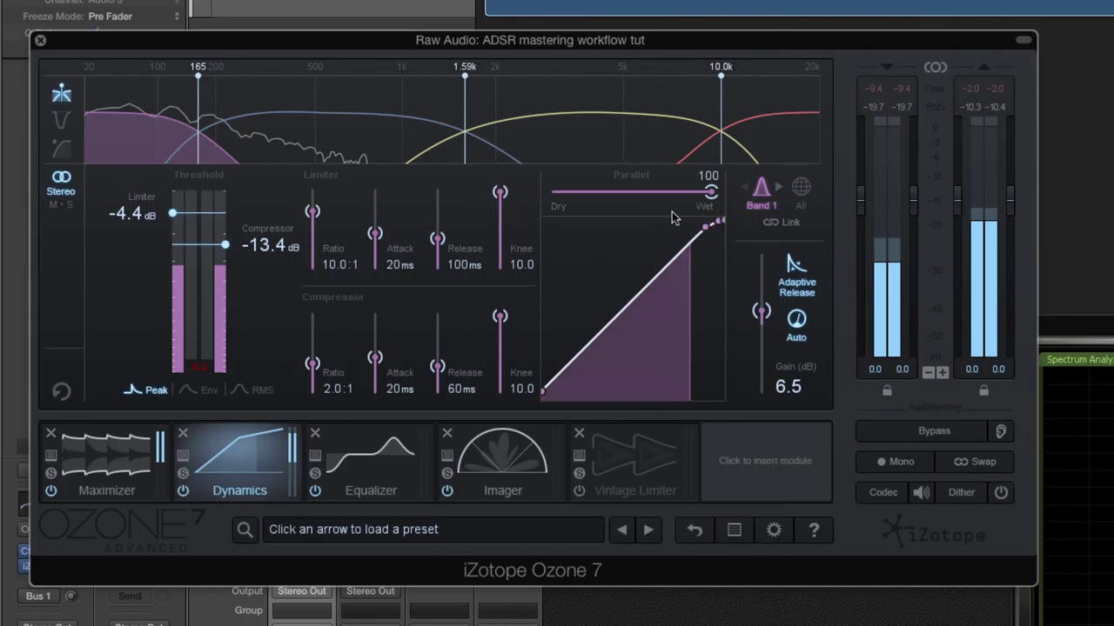
mouse_move(234, 100)
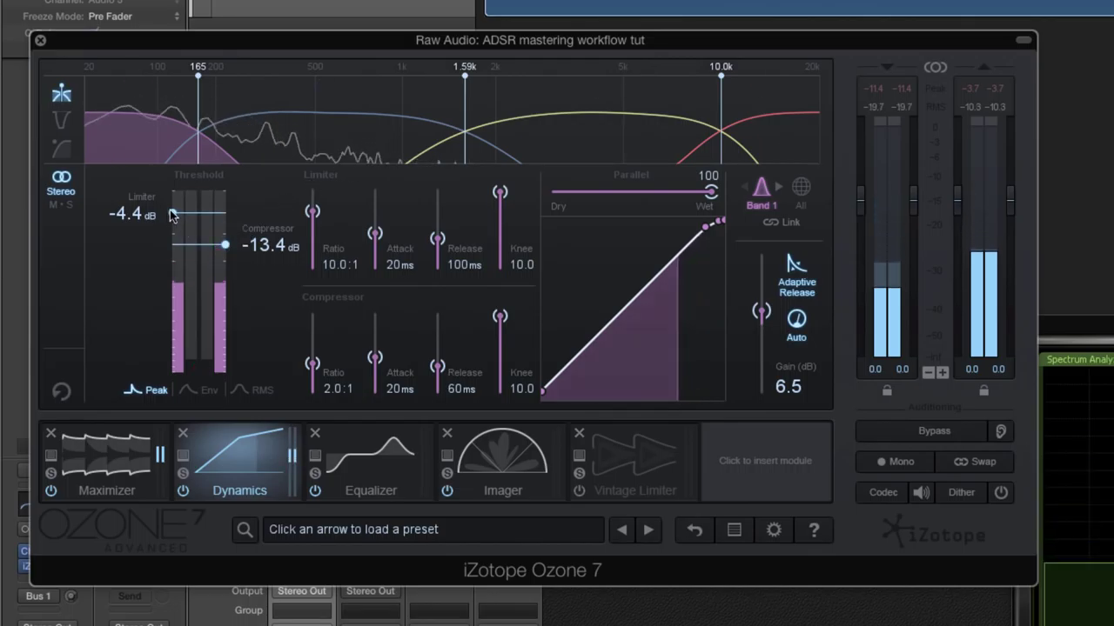
mouse_move(296, 98)
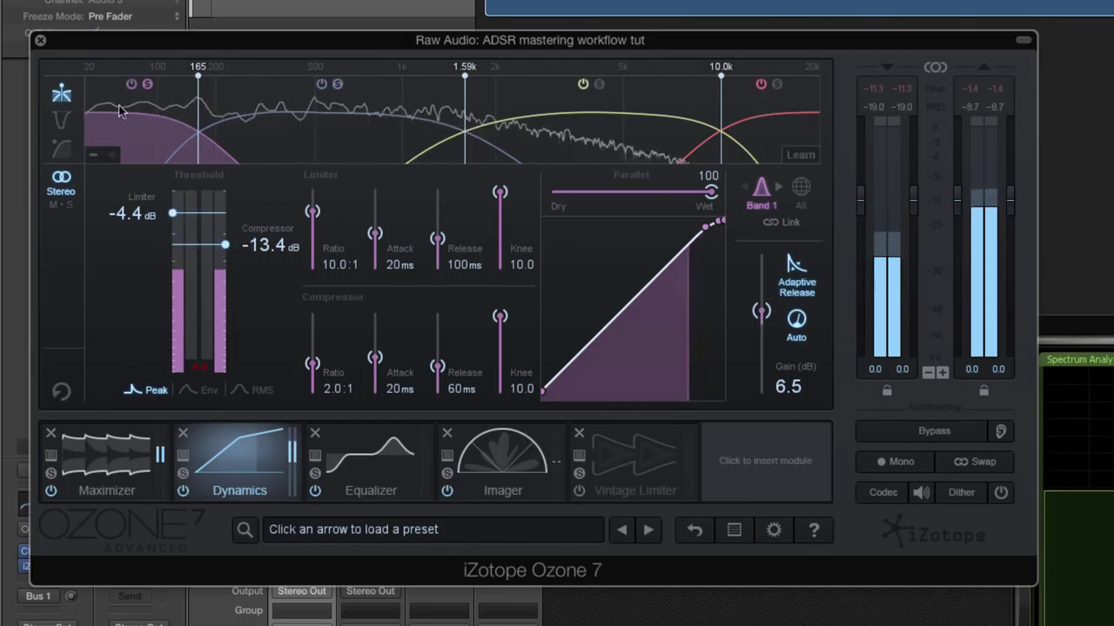
mouse_move(609, 250)
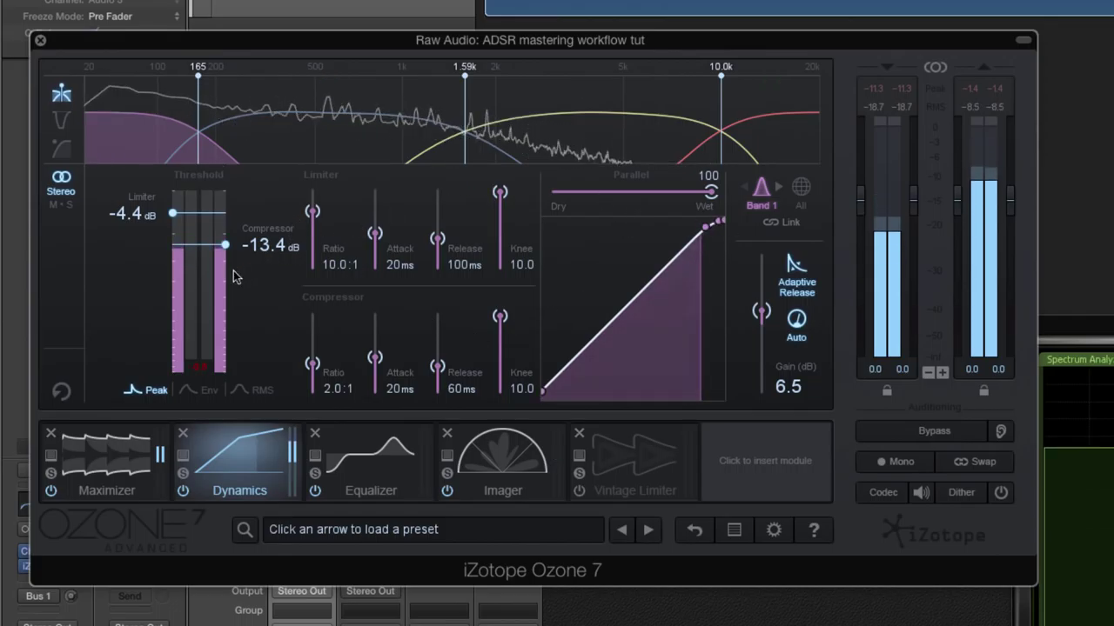
drag(223, 247, 225, 258)
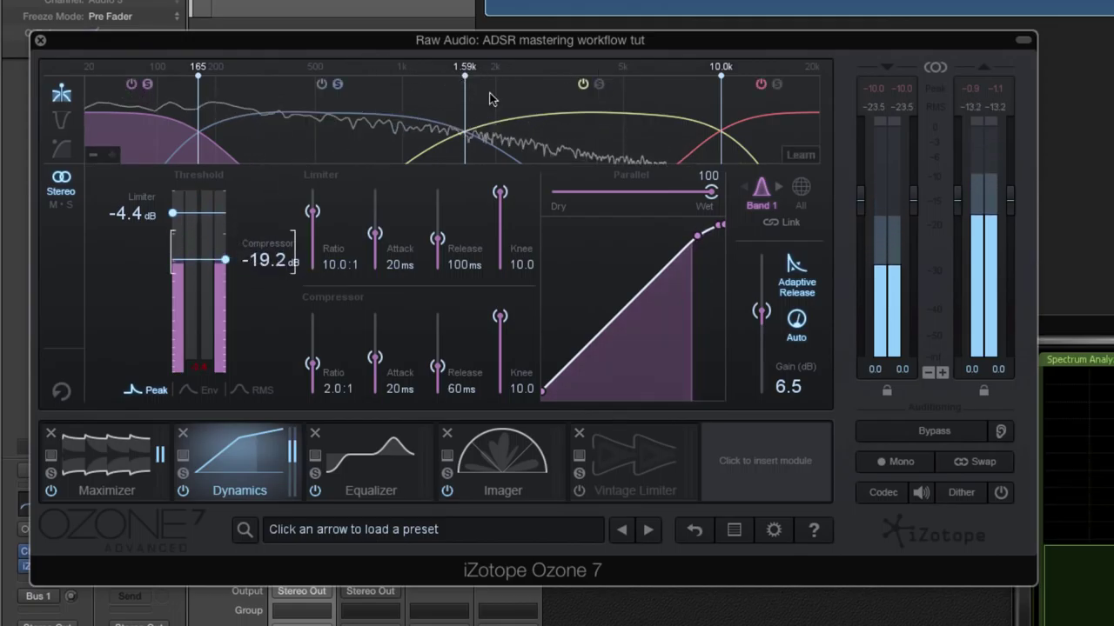
click(598, 85)
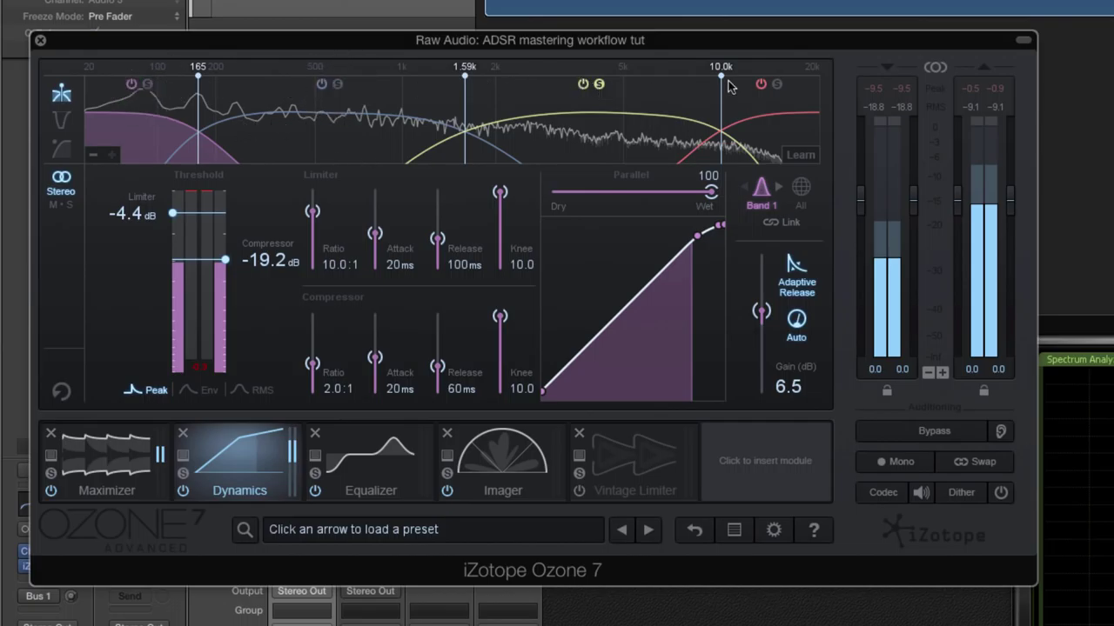
- Show Band 3's dynamics settings, pause playback, and A/B Band 3 on and off
click(610, 124)
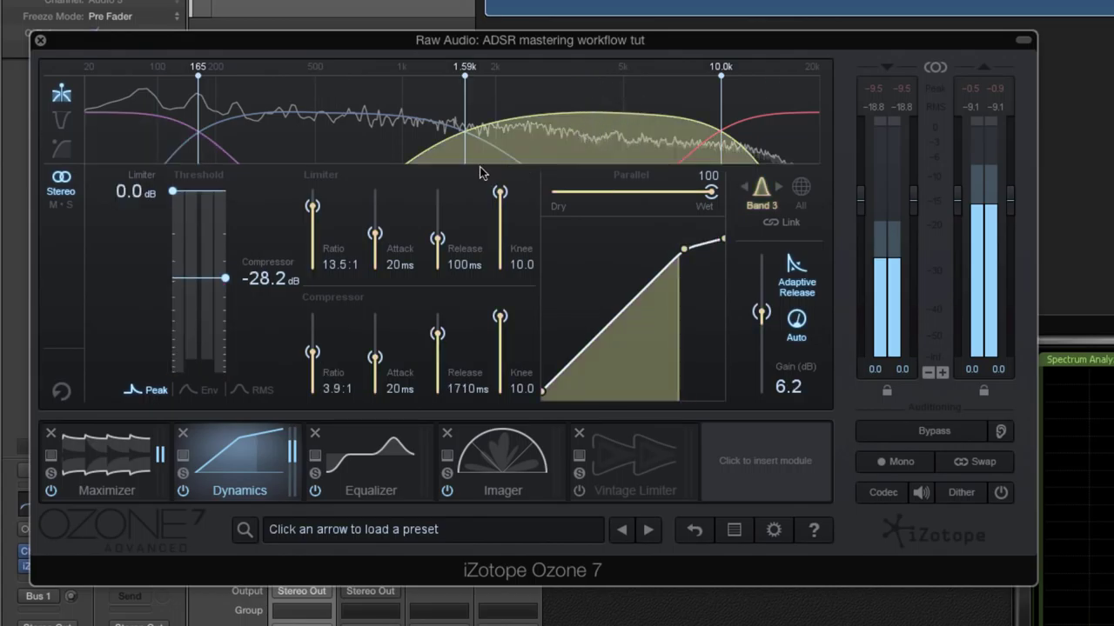
key(space)
key(space)
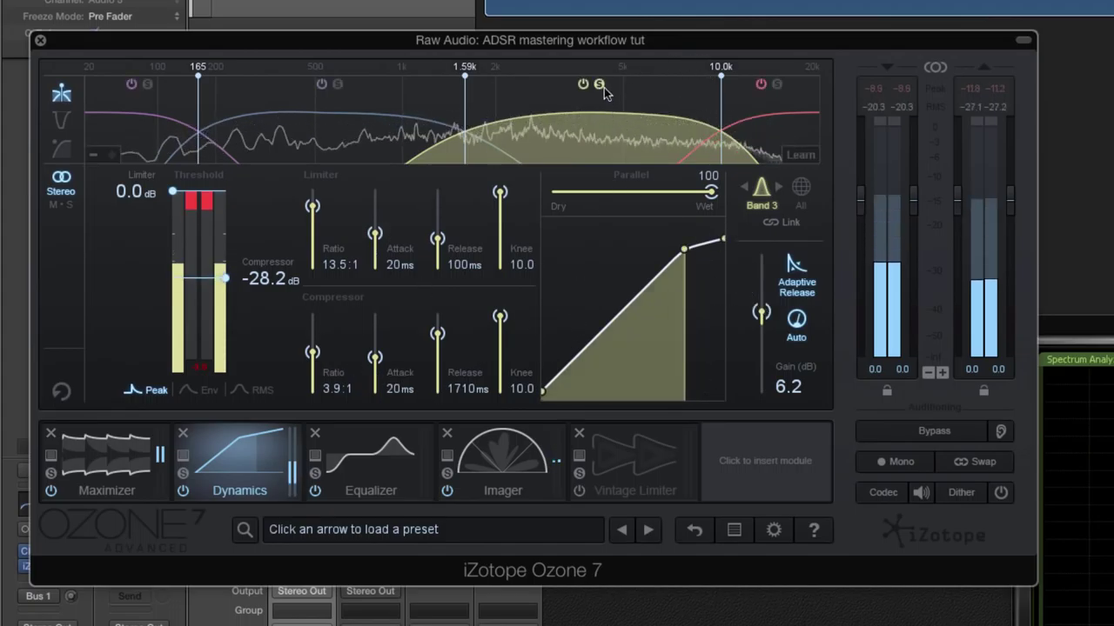
click(583, 85)
click(583, 86)
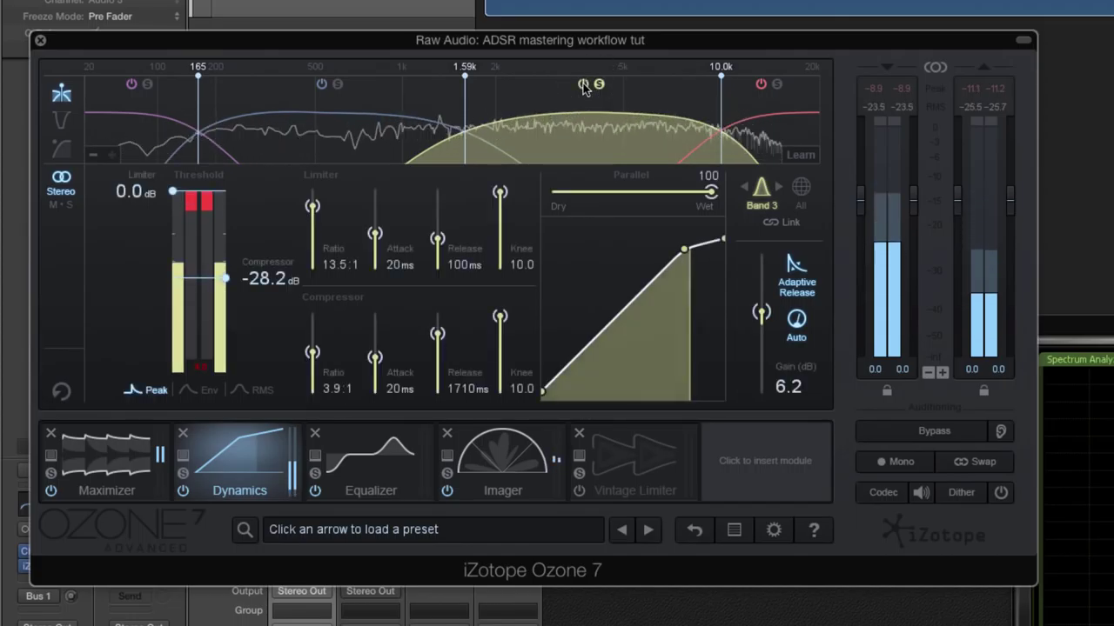
click(583, 86)
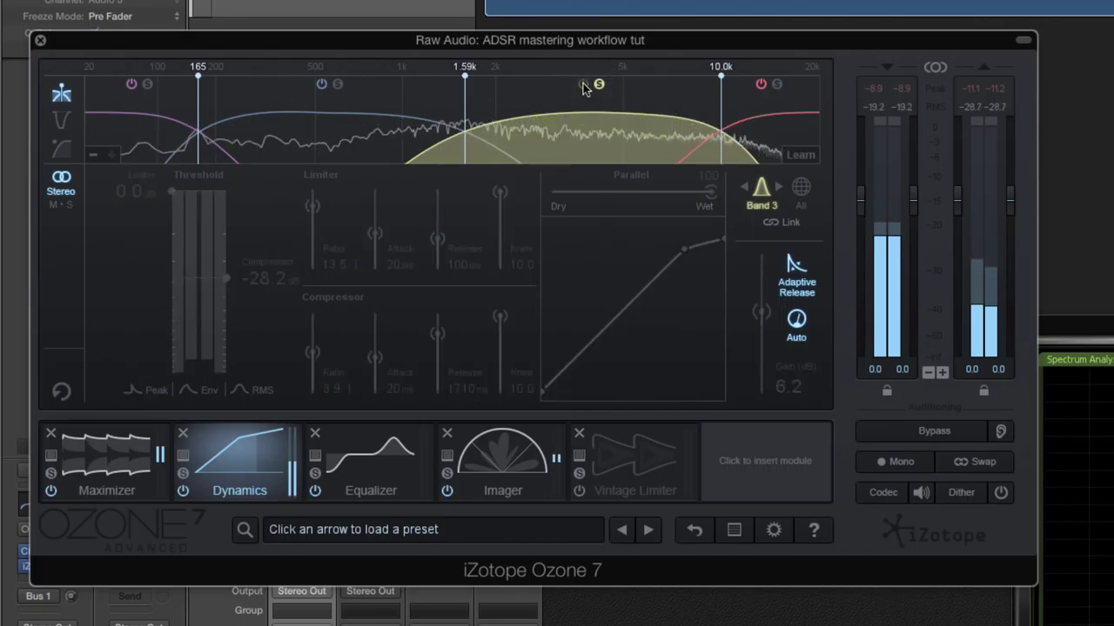
click(583, 85)
click(583, 85)
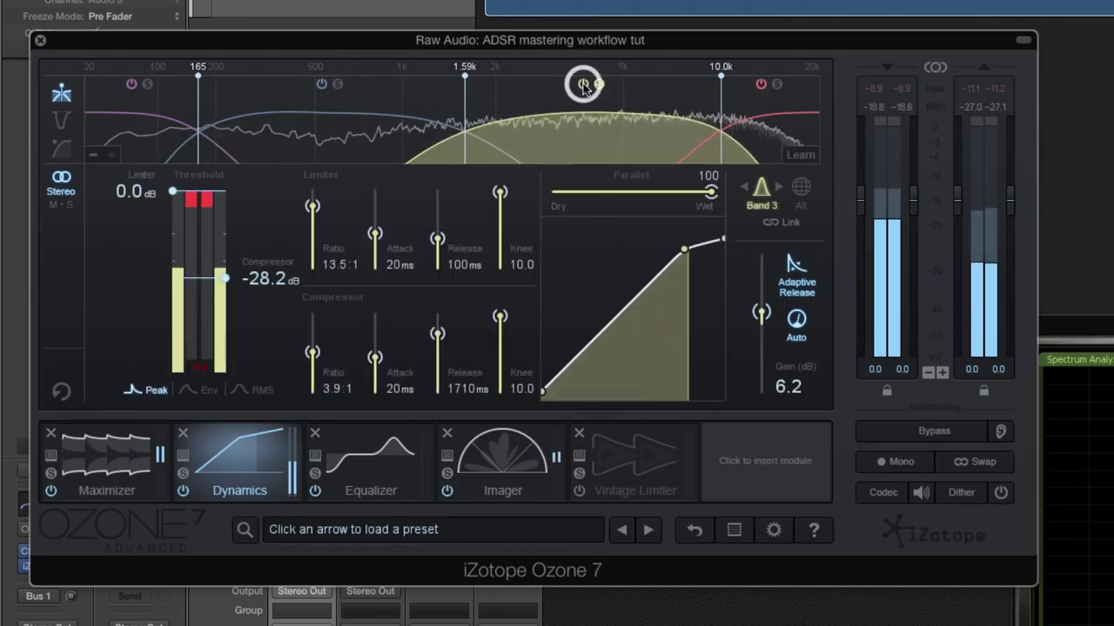
- Compare soloed Bands 2 and 3, leaving Band 3 off and solo released
click(336, 84)
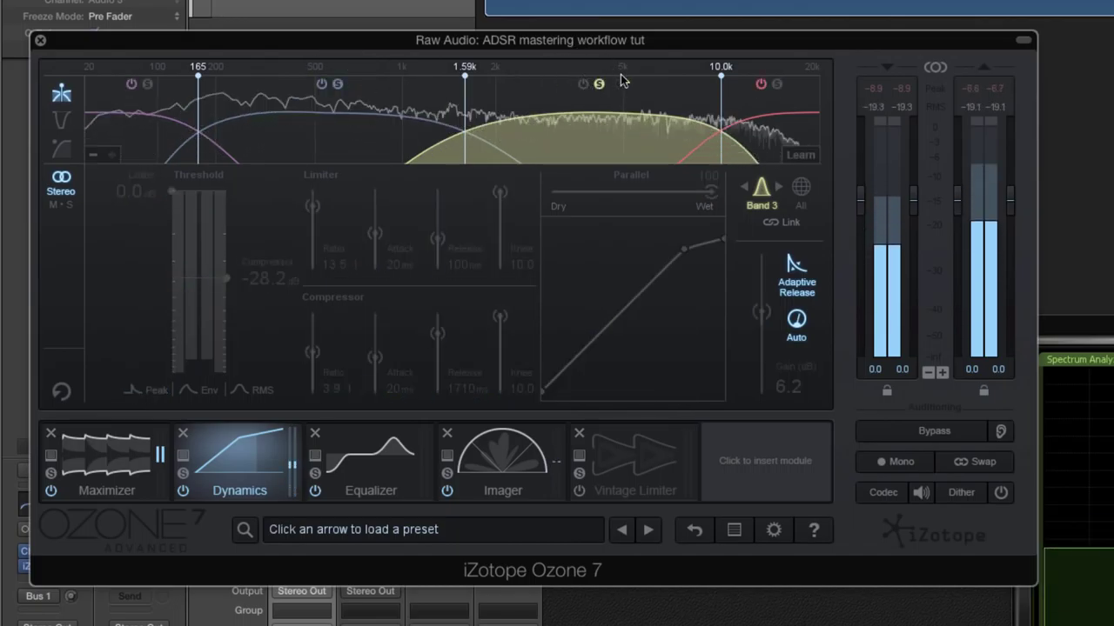
click(583, 85)
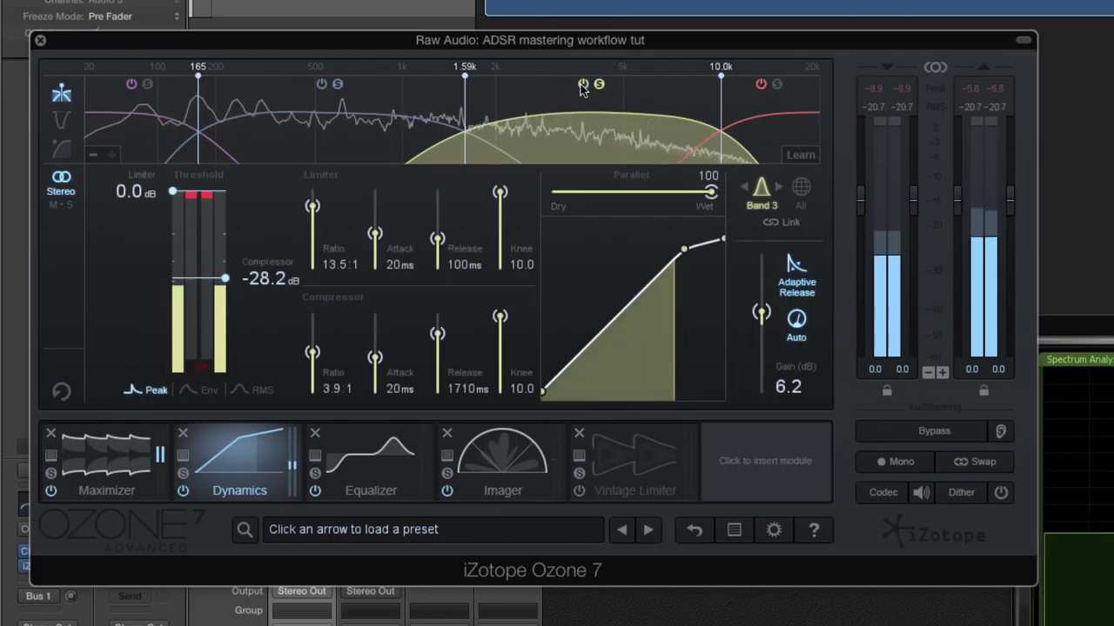
click(583, 84)
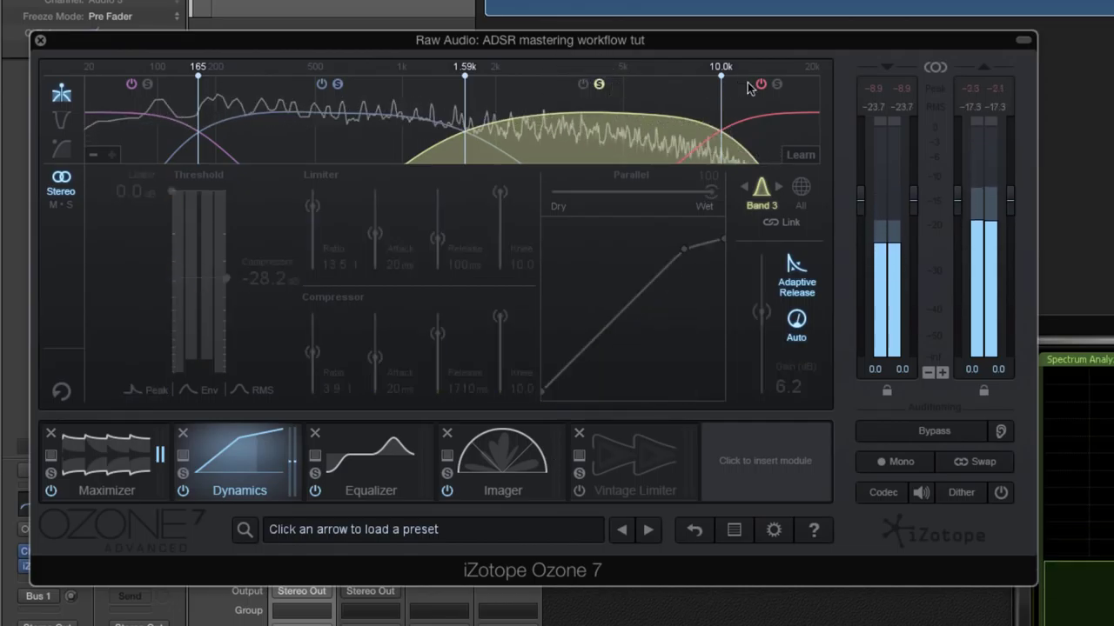
click(776, 83)
click(598, 84)
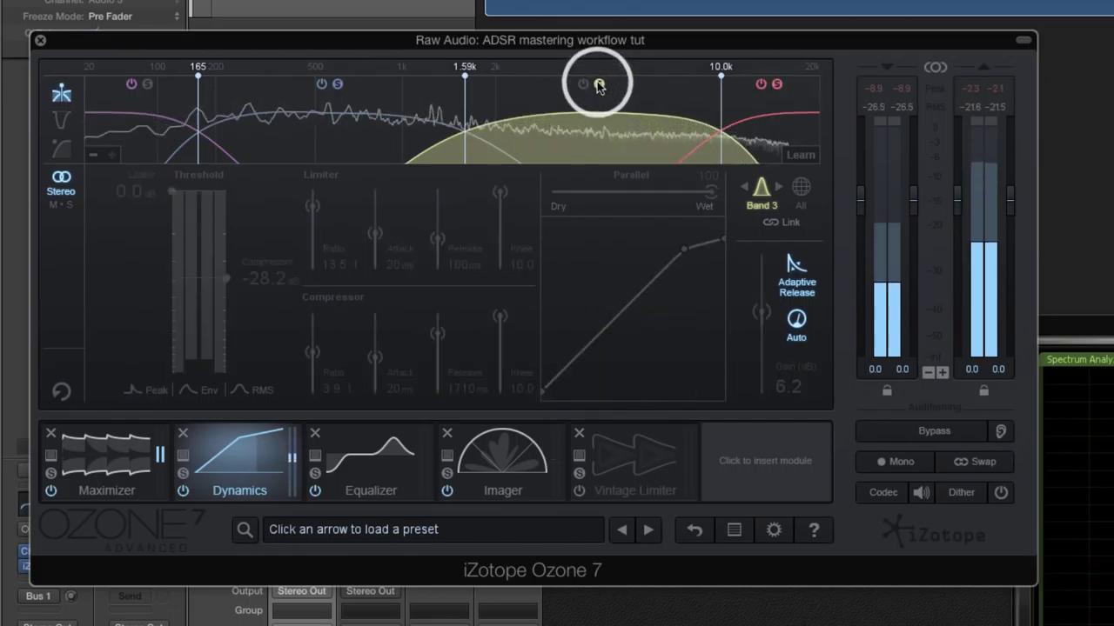
click(337, 84)
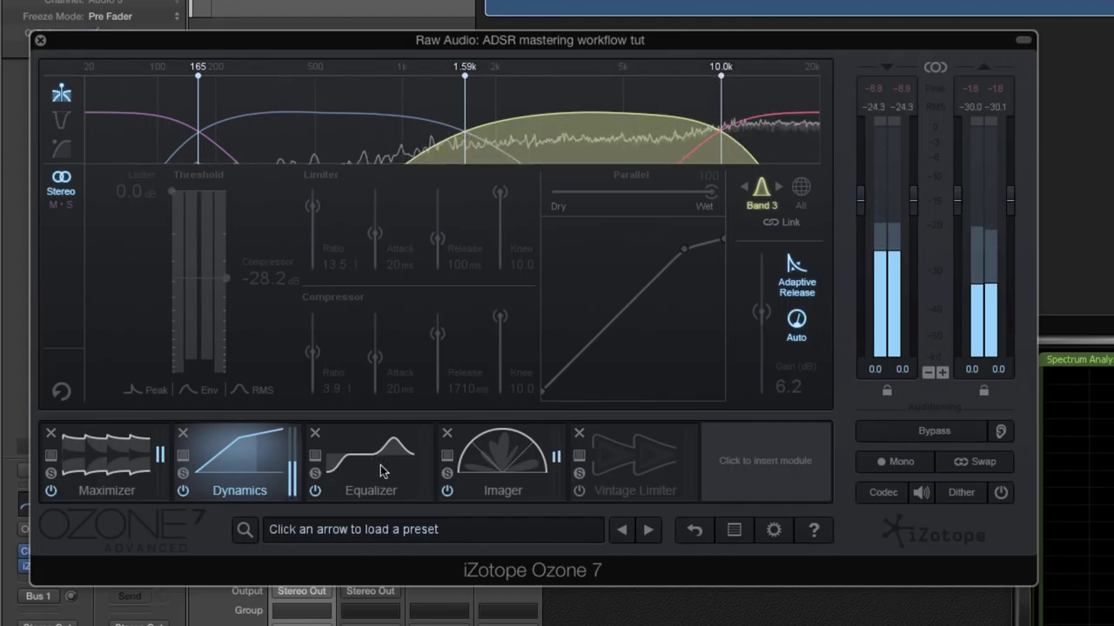
- Move the Equalizer ahead of Dynamics and make Band 7 an 8.59 kHz, +3.5 dB high shelf
drag(370, 466, 233, 459)
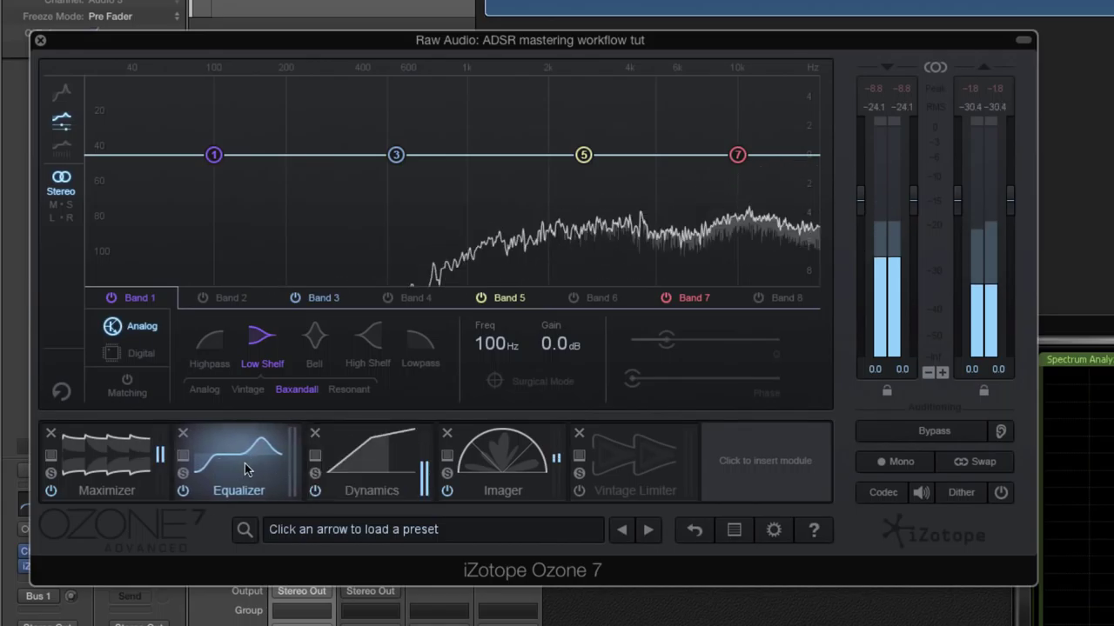
drag(737, 155, 714, 104)
click(376, 462)
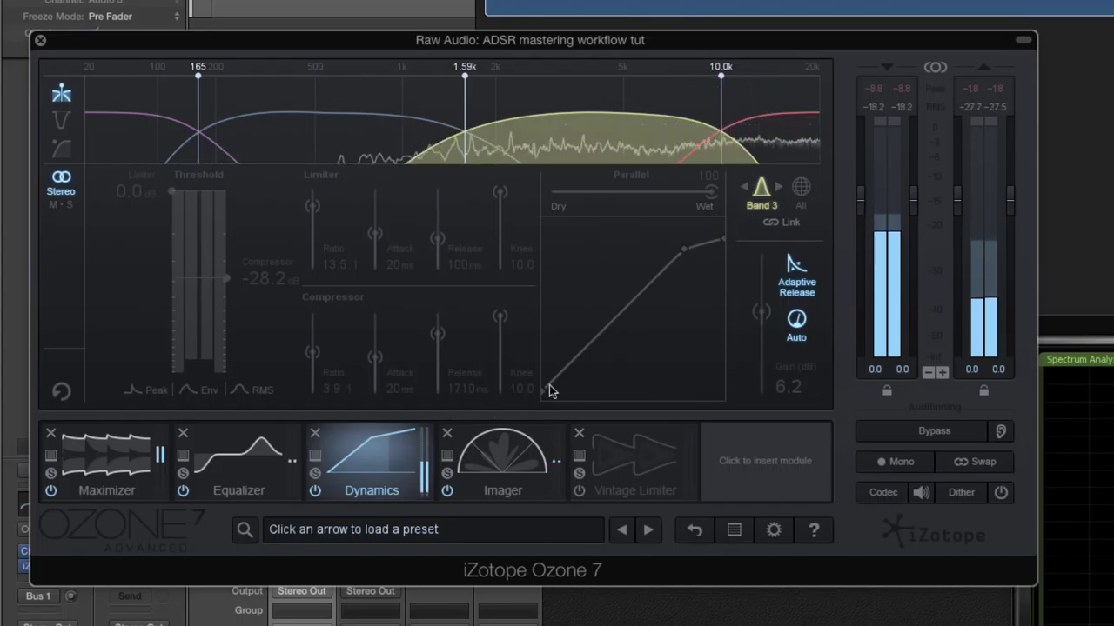
- Release the Dynamics band solo and bypass the whole Dynamics module
mouse_move(795, 77)
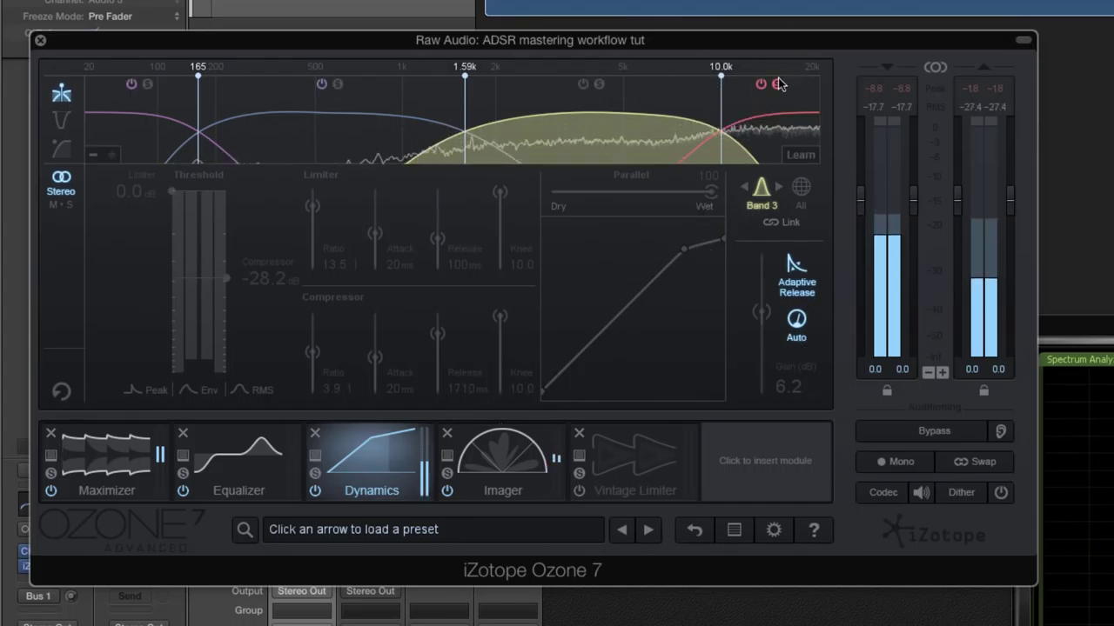
click(777, 84)
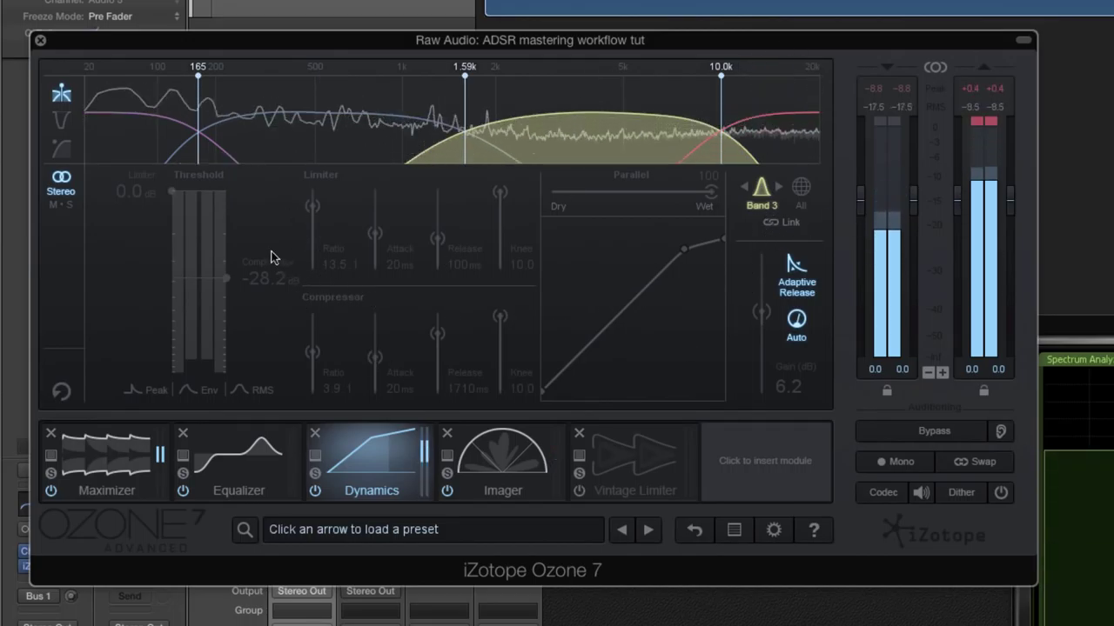
click(315, 492)
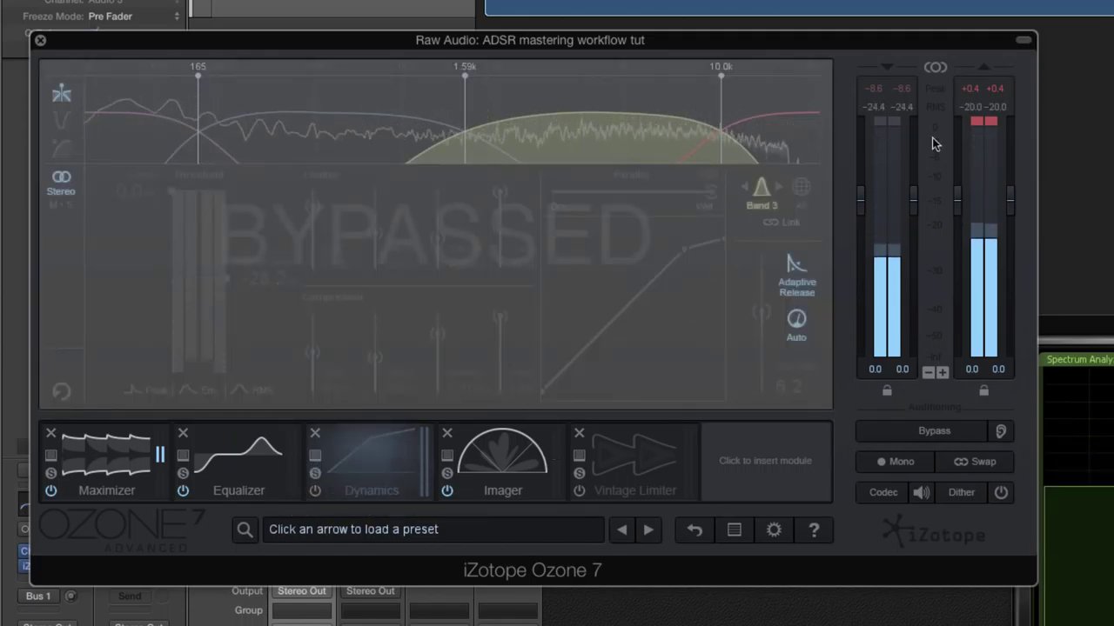
- Re-enable Dynamics, reset the meter peaks, trim input gain to -4.4 dB, then bypass Dynamics again
click(314, 491)
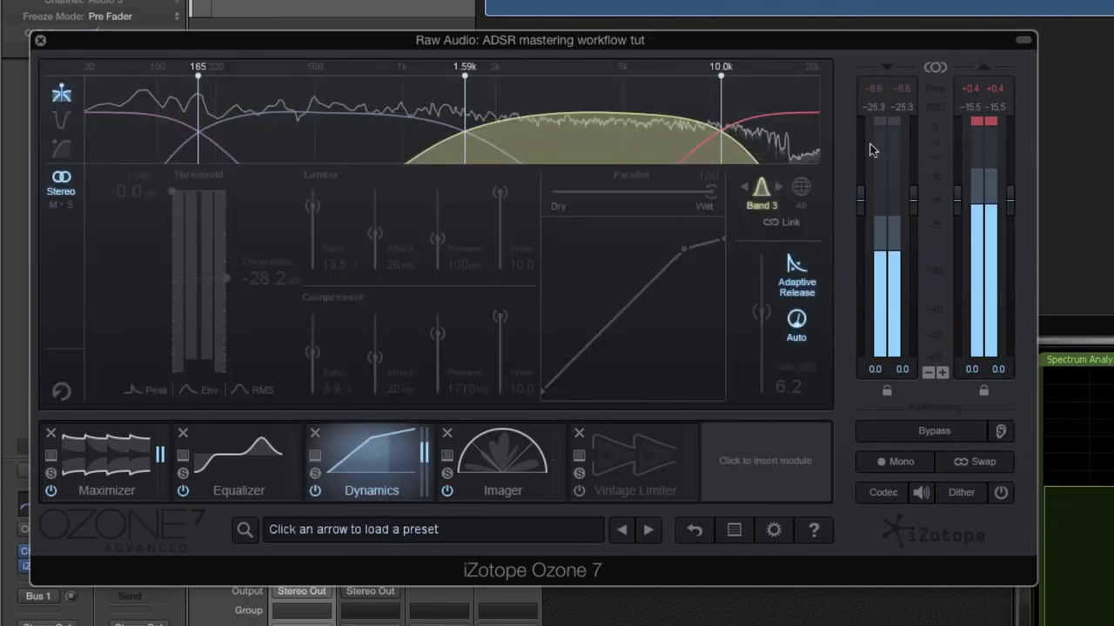
click(1009, 202)
click(983, 115)
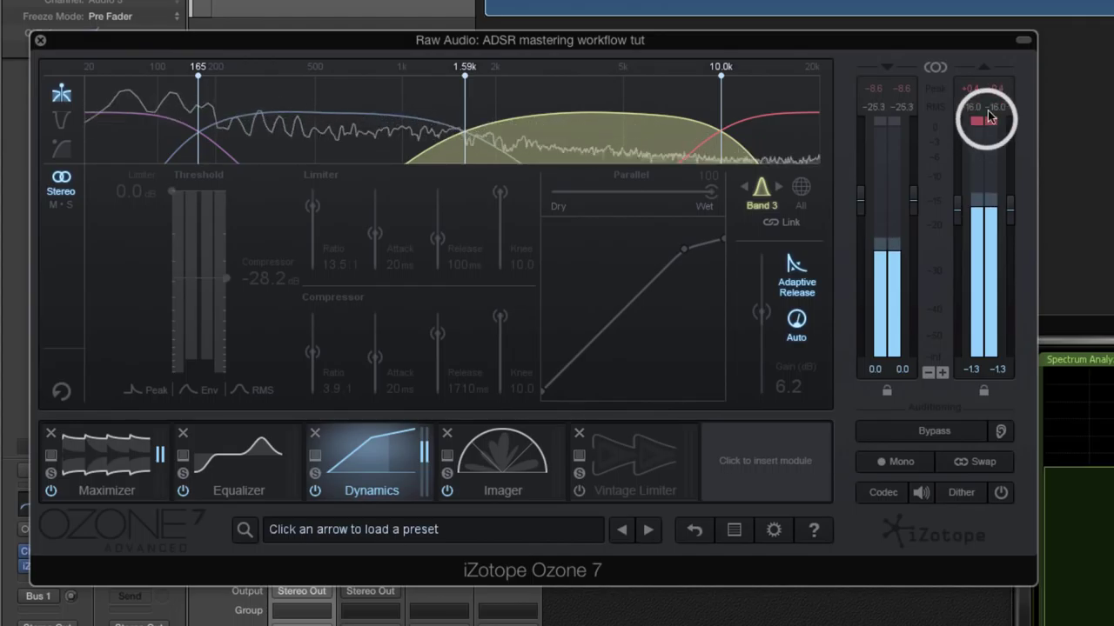
click(912, 204)
drag(913, 220, 912, 235)
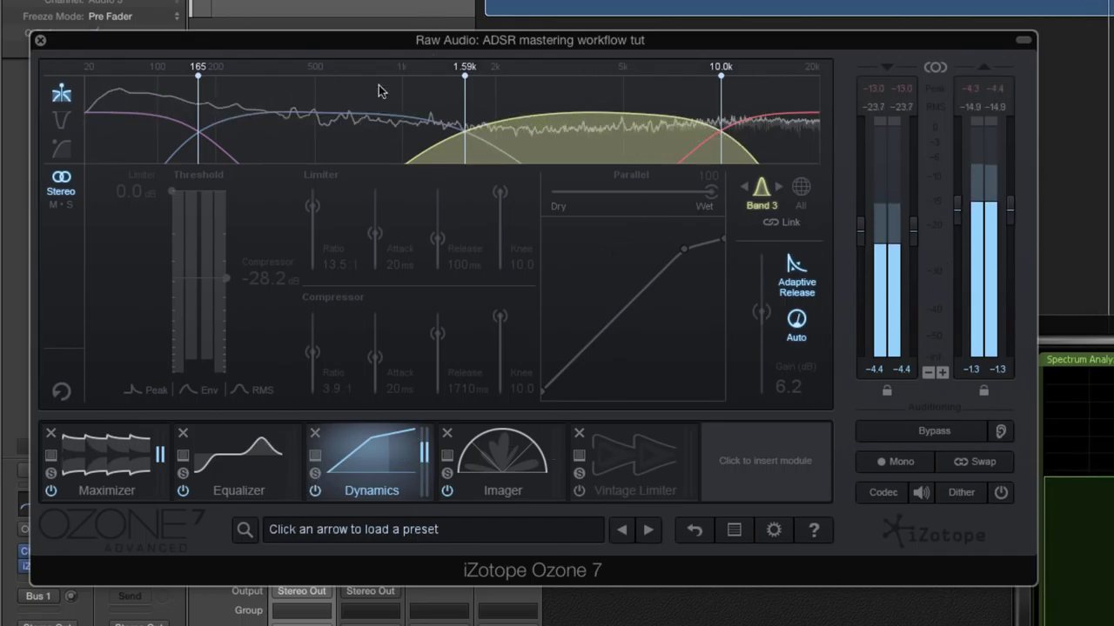
click(315, 492)
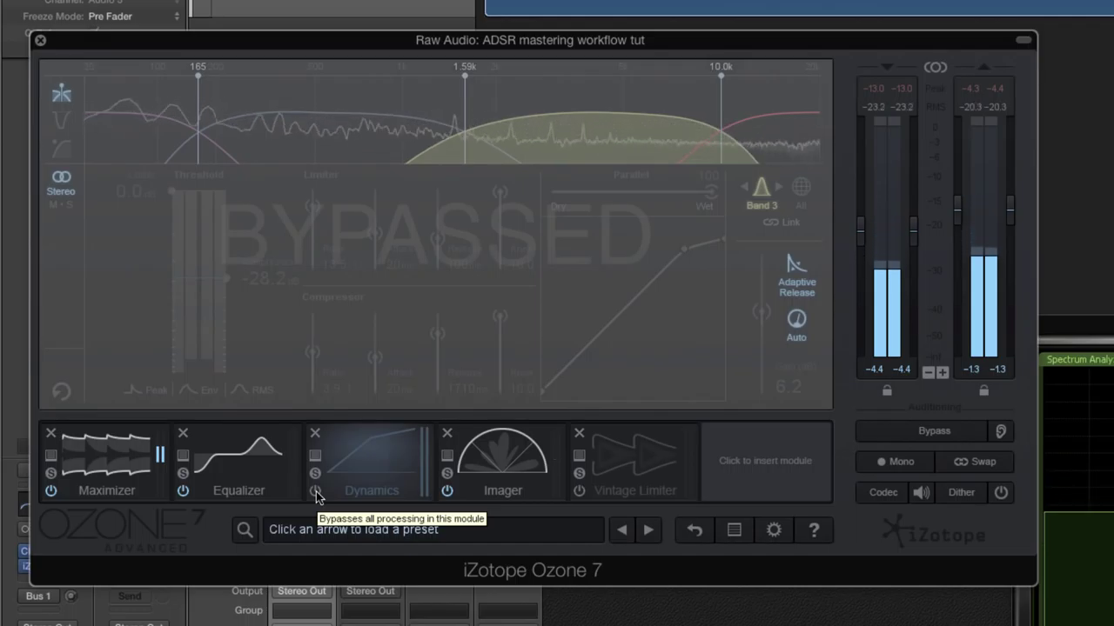
- Ease the EQ high shelf to 9.53 kHz, 2.7 dB and add a broad Band 5 boost near 2.5 kHz
click(316, 491)
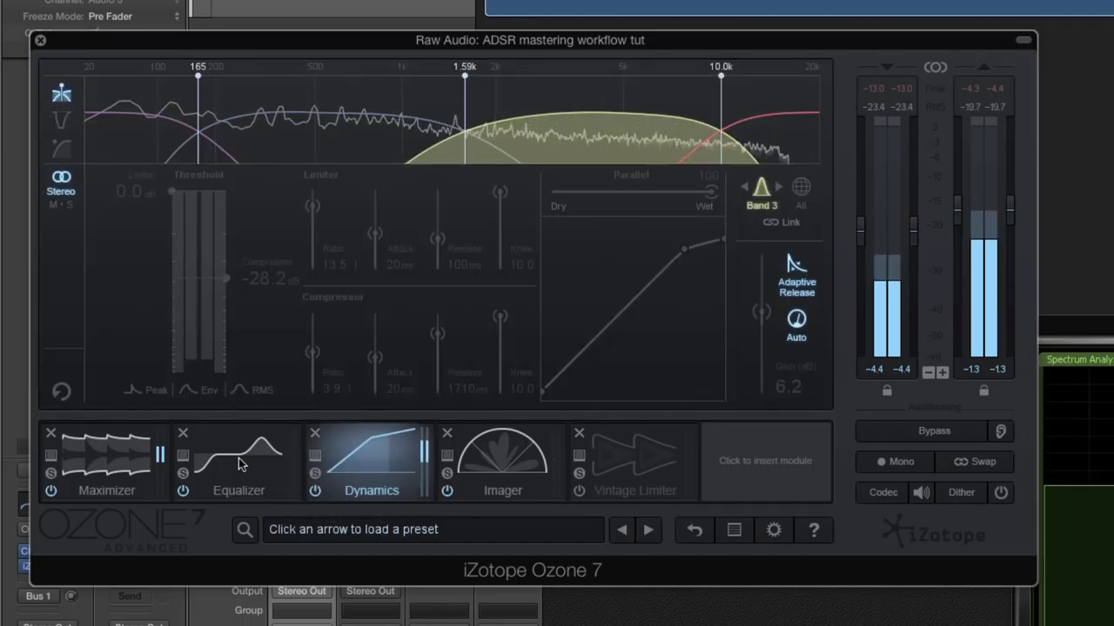
click(257, 468)
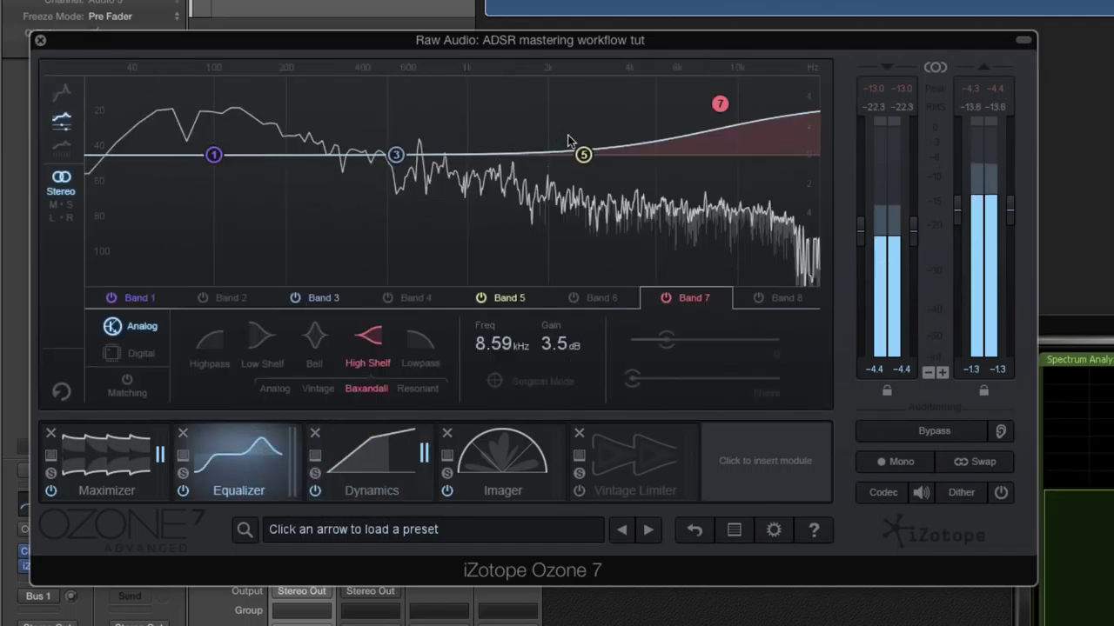
drag(720, 104, 733, 115)
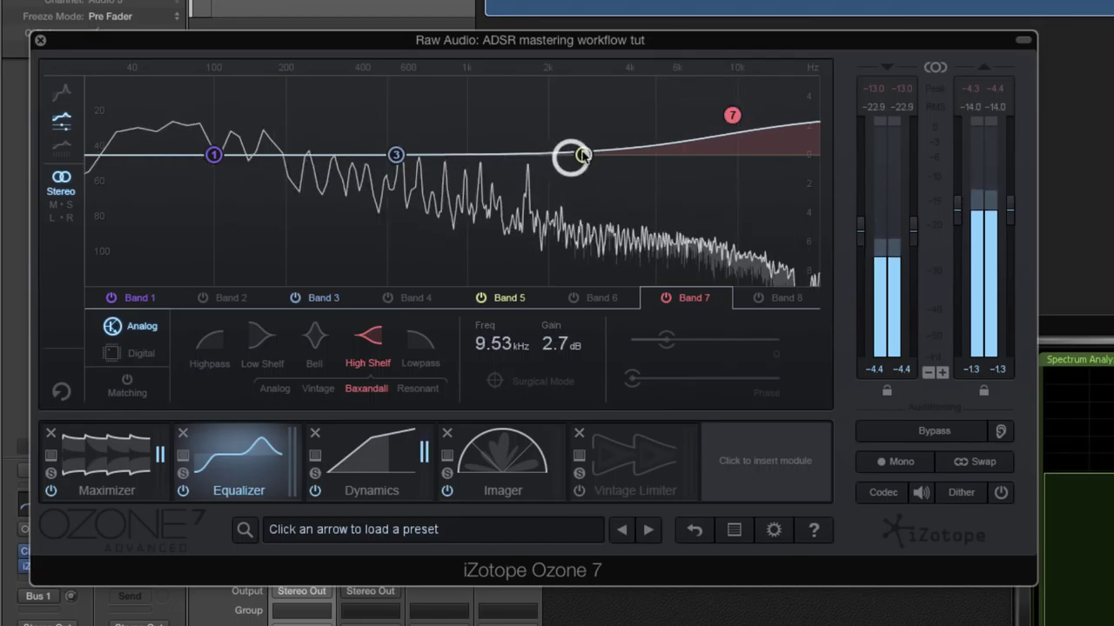
drag(582, 154, 577, 121)
drag(610, 121, 585, 131)
- Sweep Band 3 for problem frequencies, settling on a -3.7 dB cut at 225 Hz
drag(406, 159, 329, 279)
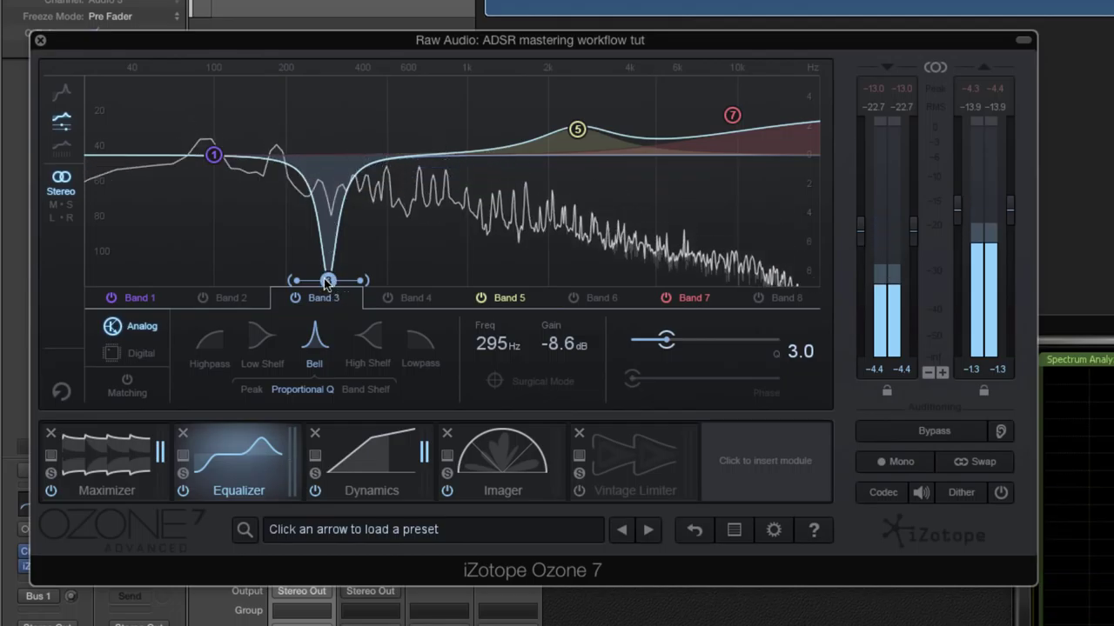
drag(326, 280, 283, 265)
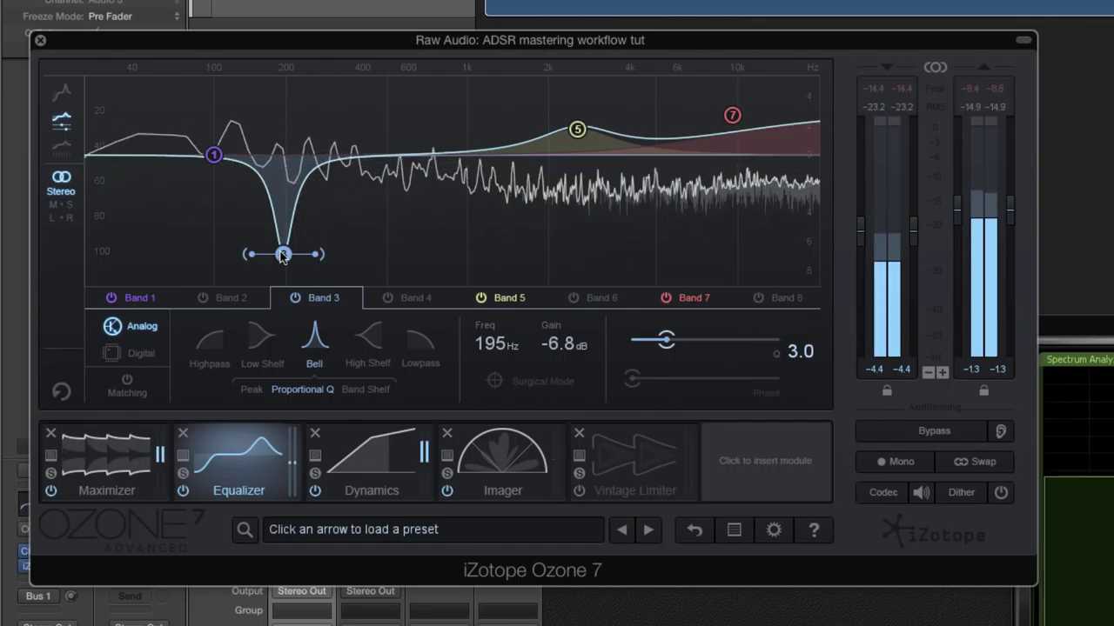
drag(282, 254, 299, 209)
click(298, 297)
- A/B the Band 3 cut on and off, then move it up to about 330 Hz
click(298, 297)
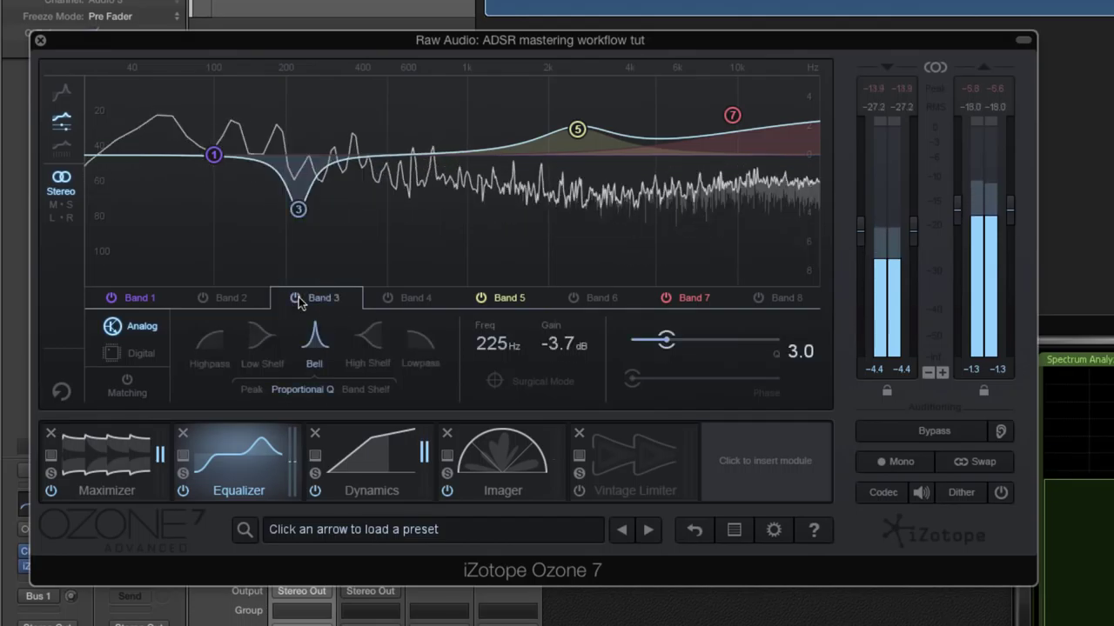
click(298, 297)
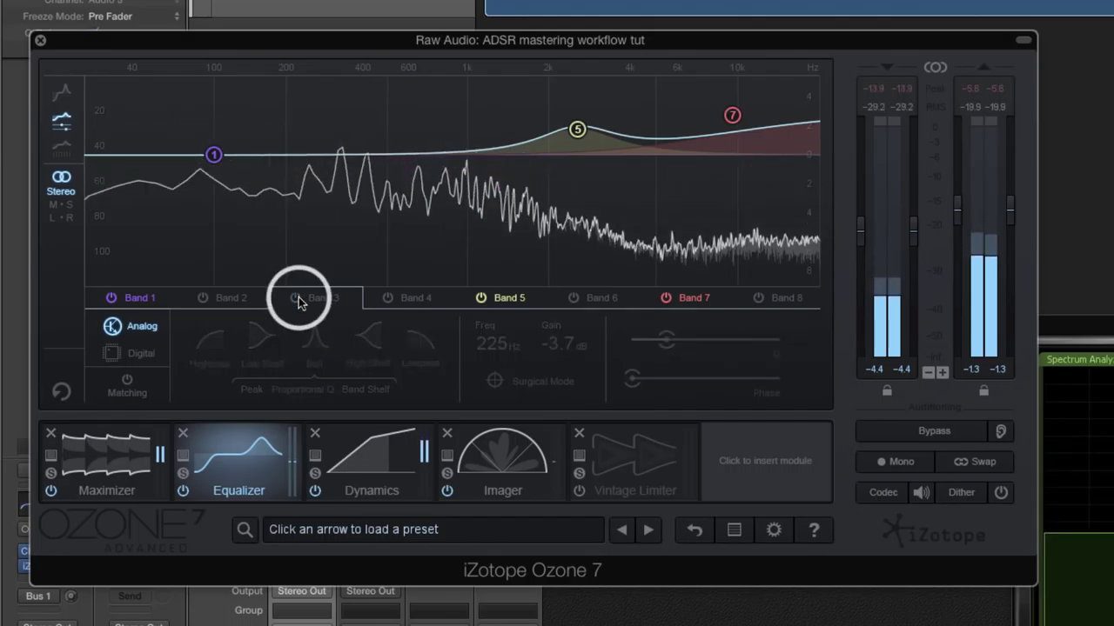
click(298, 297)
click(298, 297)
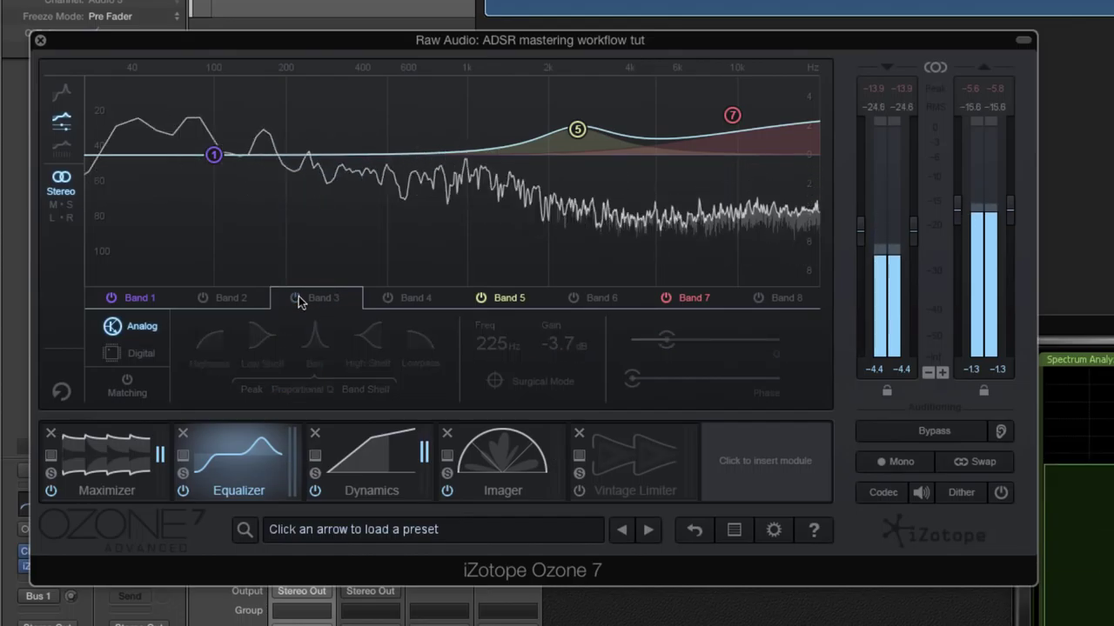
click(299, 297)
click(297, 208)
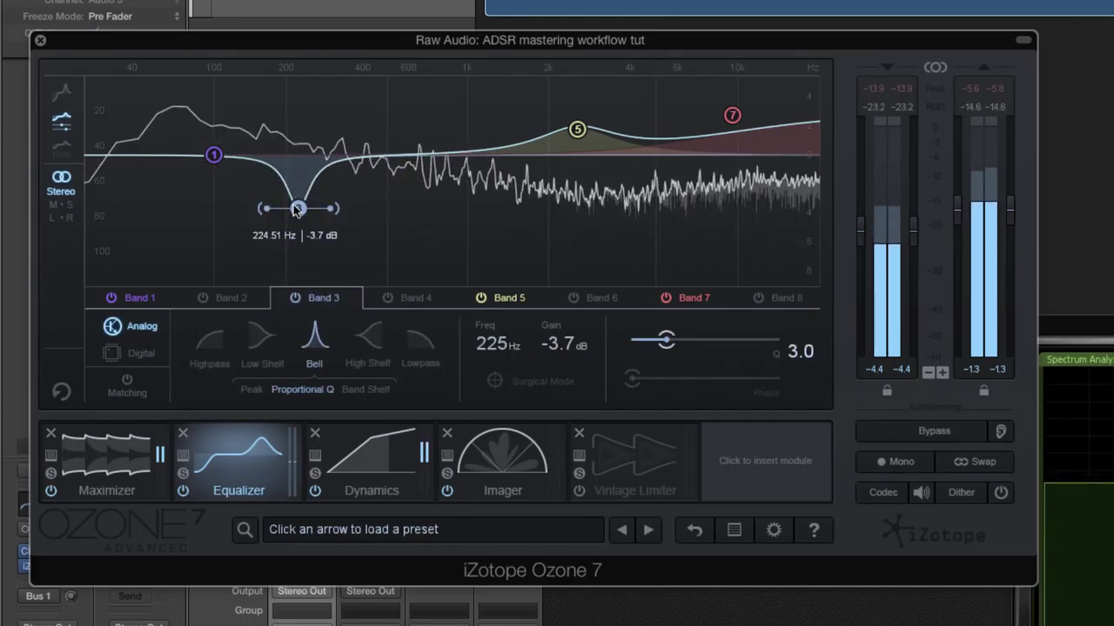
drag(291, 189, 329, 191)
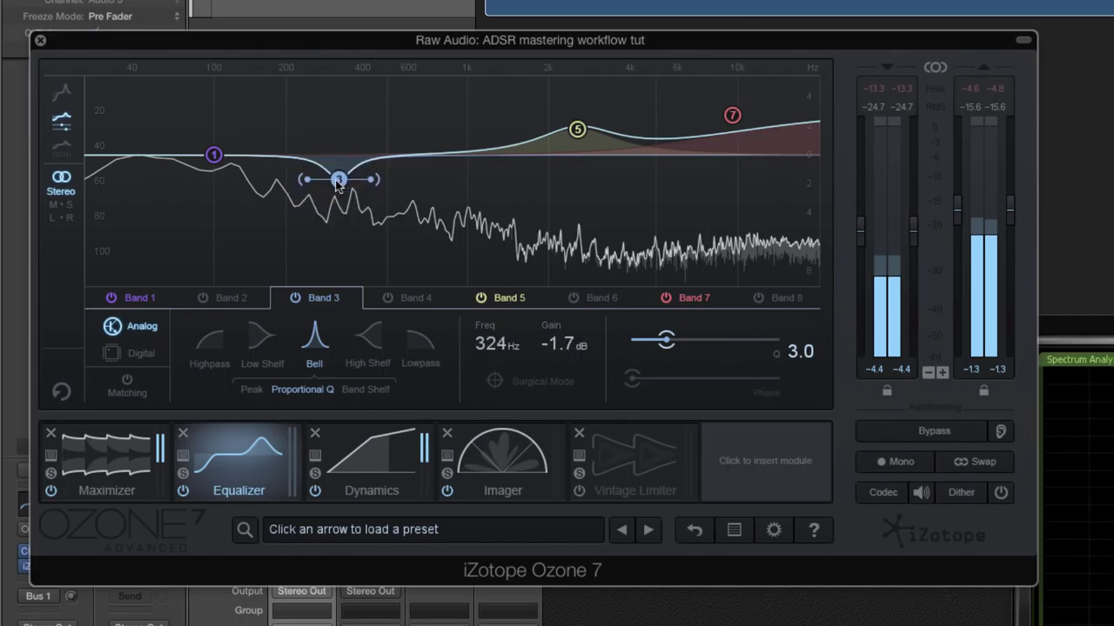
- Try a Band 4 boost at 1.43 kHz, switch it off, and move the Equalizer to the chain's end
click(576, 131)
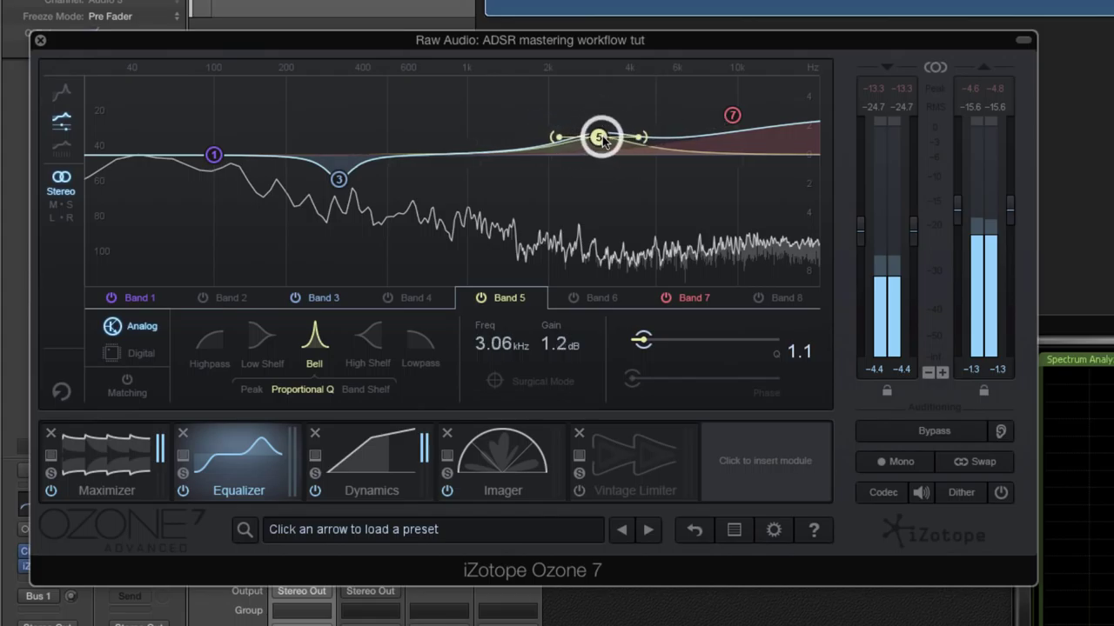
click(414, 295)
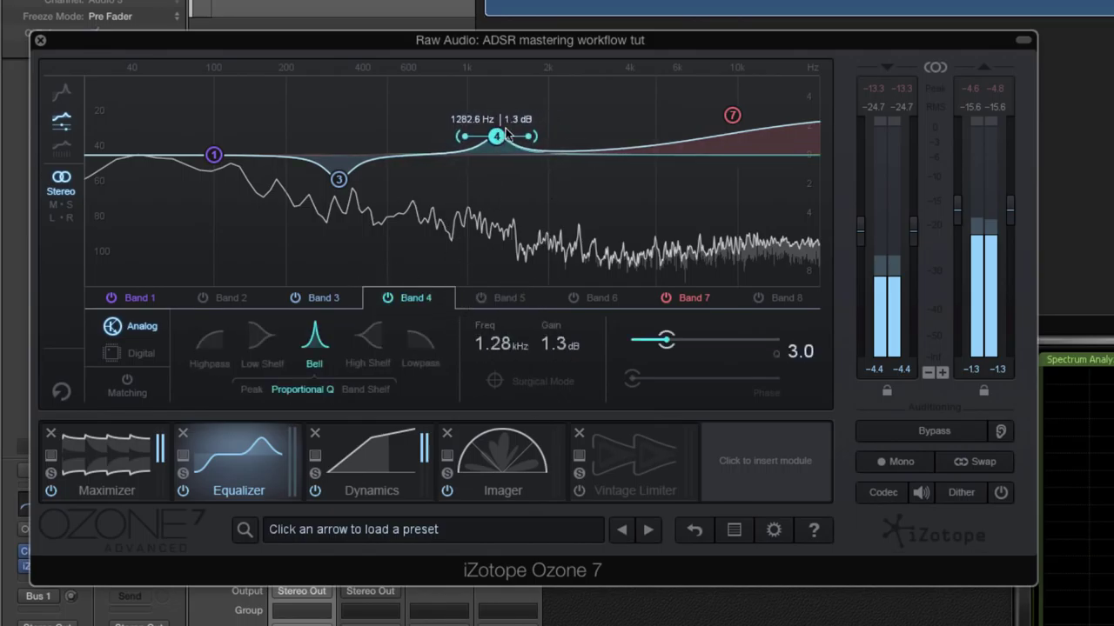
drag(513, 135, 512, 112)
click(388, 298)
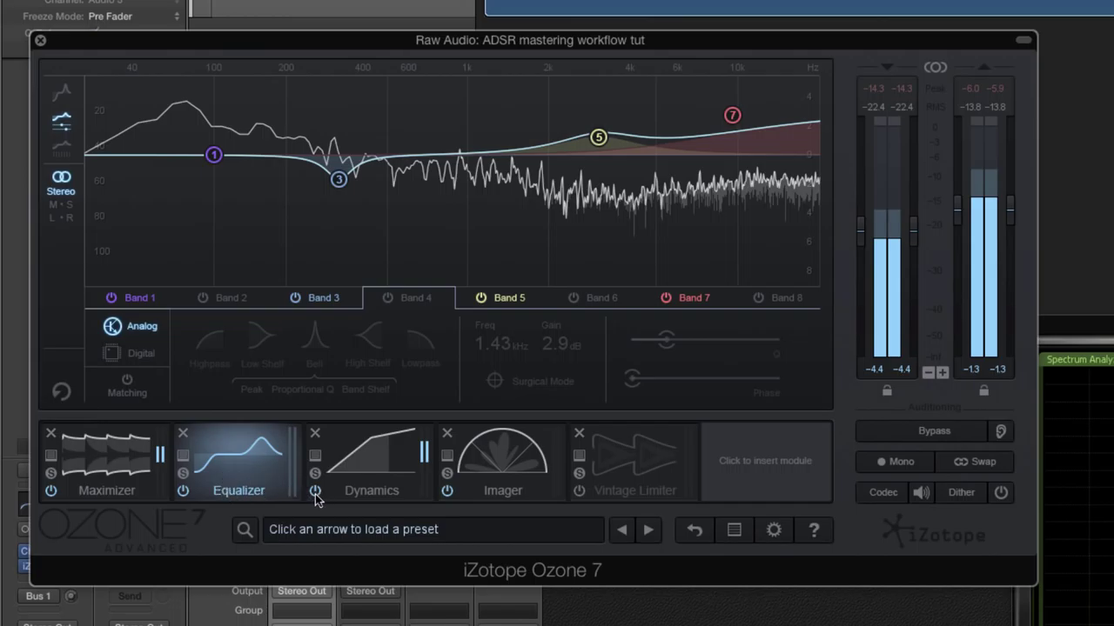
drag(287, 461, 496, 462)
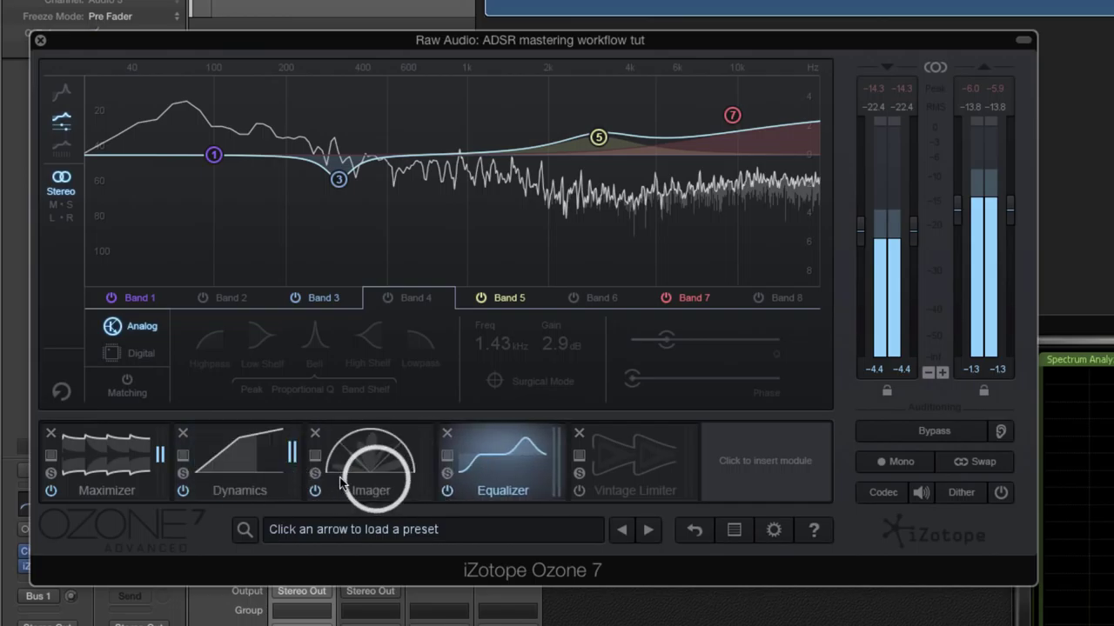
- Put the Imager back after the Equalizer and A/B the Equalizer
drag(341, 484, 500, 466)
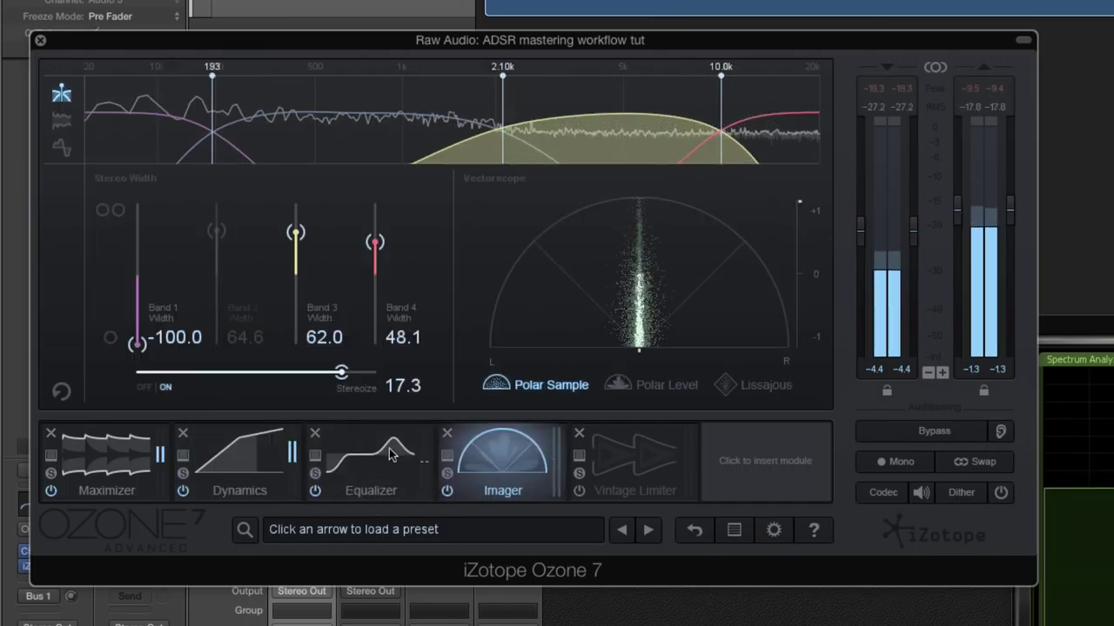
click(307, 492)
click(315, 492)
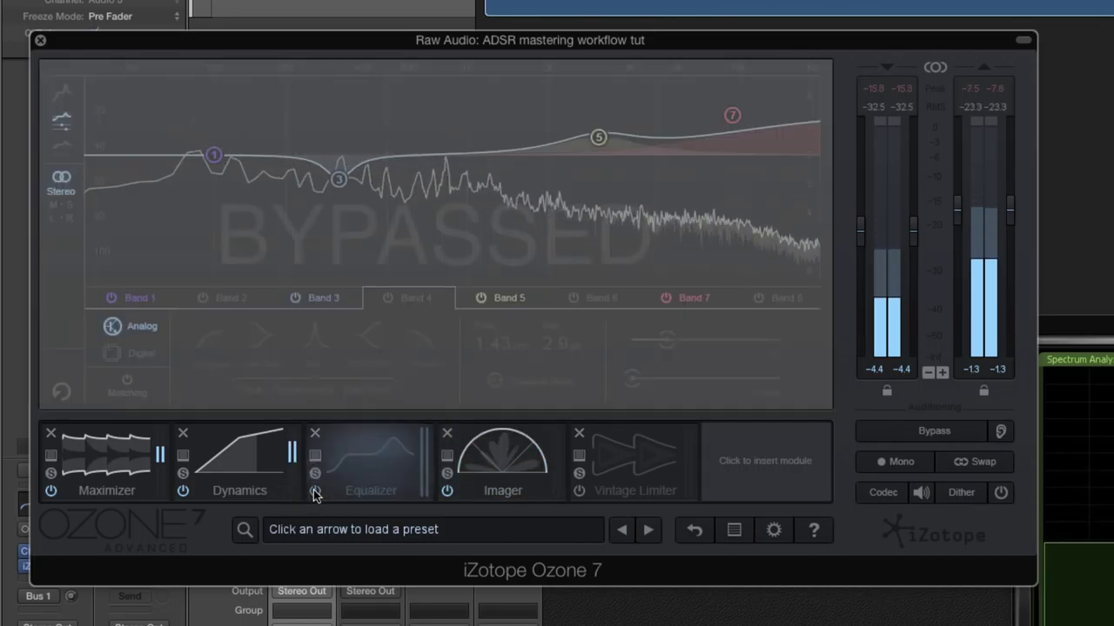
click(315, 492)
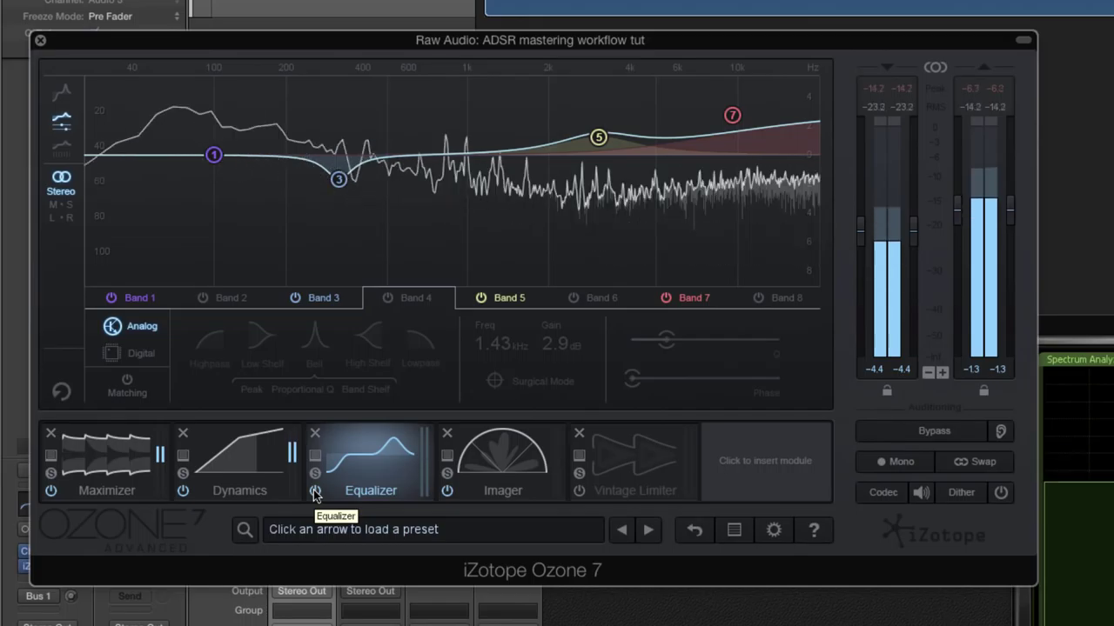
- Set the Band 1 shelf to 114 Hz, -0.6 dB and narrow the 3.13 kHz Band 5 bell to Q 3.9
drag(213, 155, 232, 170)
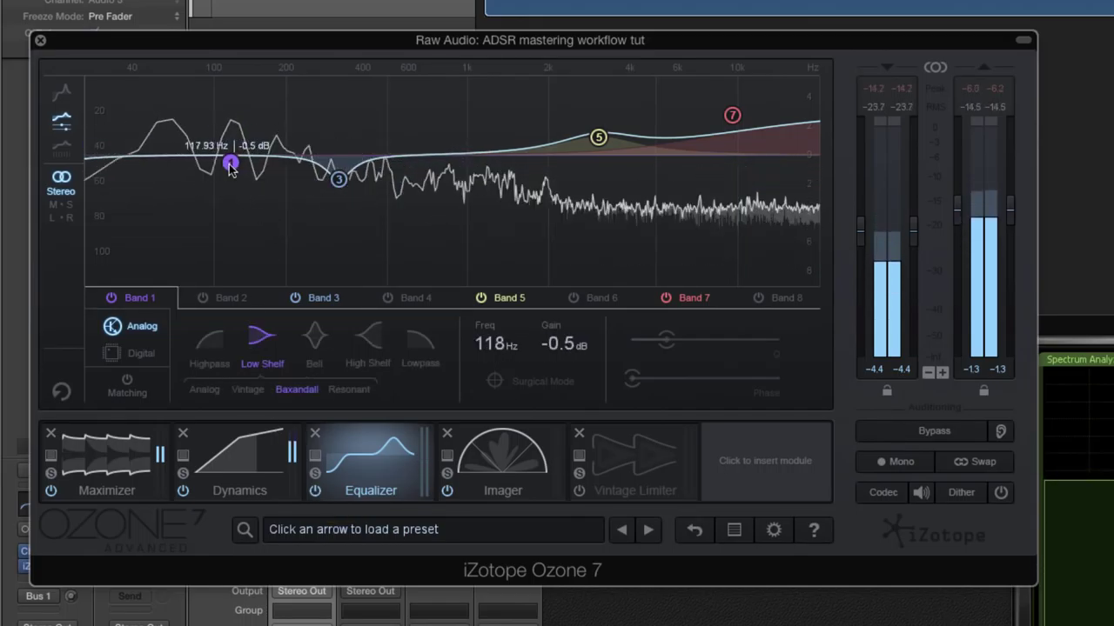
mouse_move(598, 137)
mouse_down()
mouse_move(596, 122)
mouse_move(600, 132)
mouse_up()
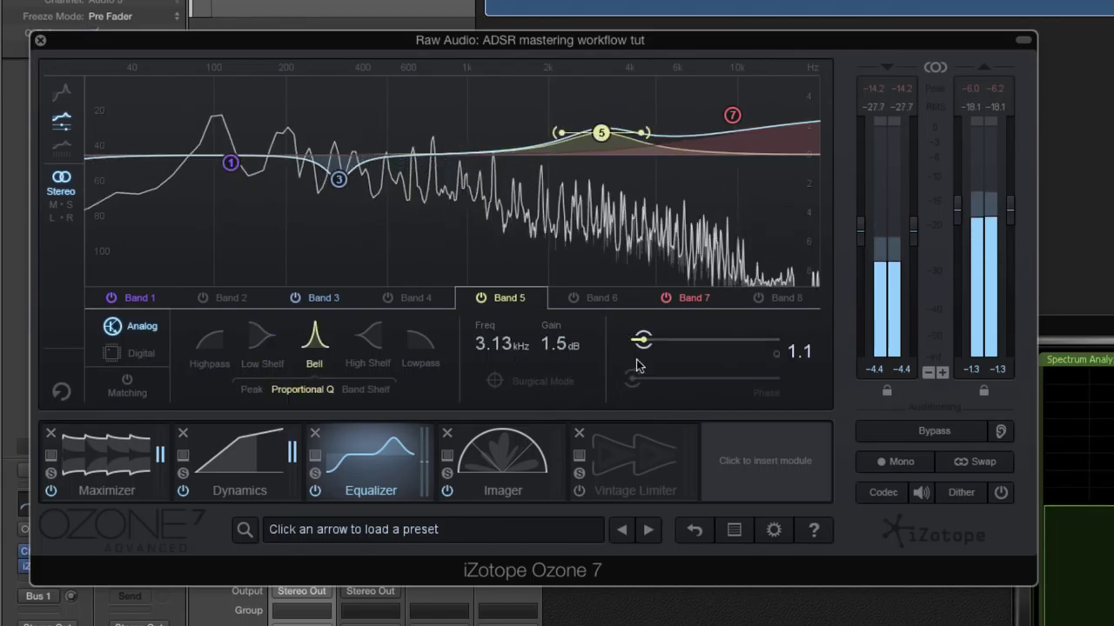
drag(642, 345, 677, 341)
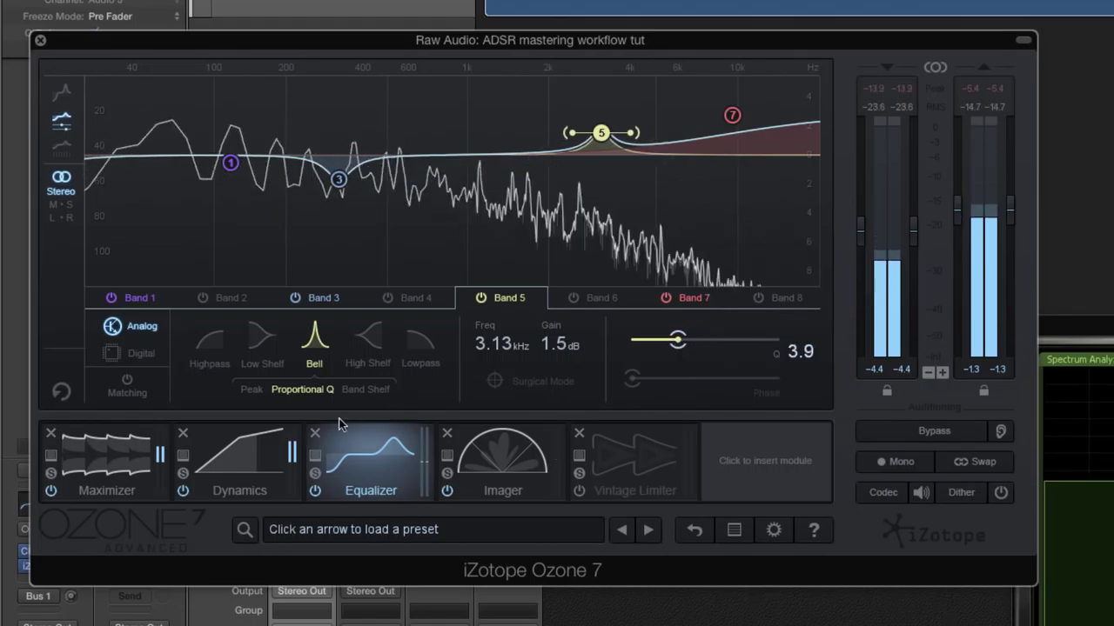
drag(231, 163, 228, 164)
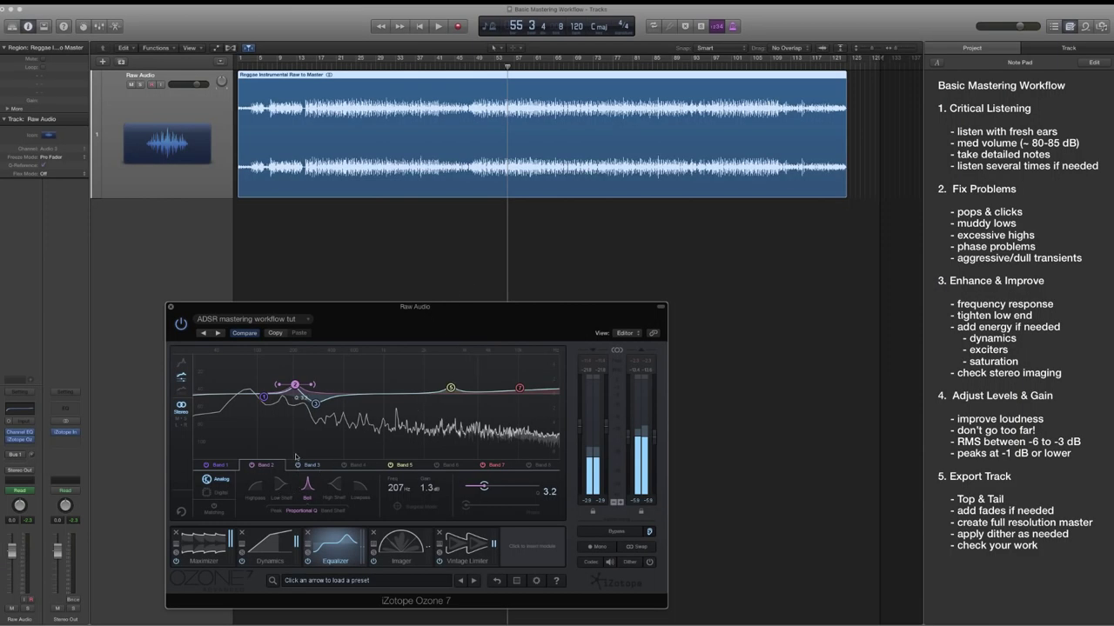
- View the Imager and A/B the whole Ozone chain with bypass
click(374, 549)
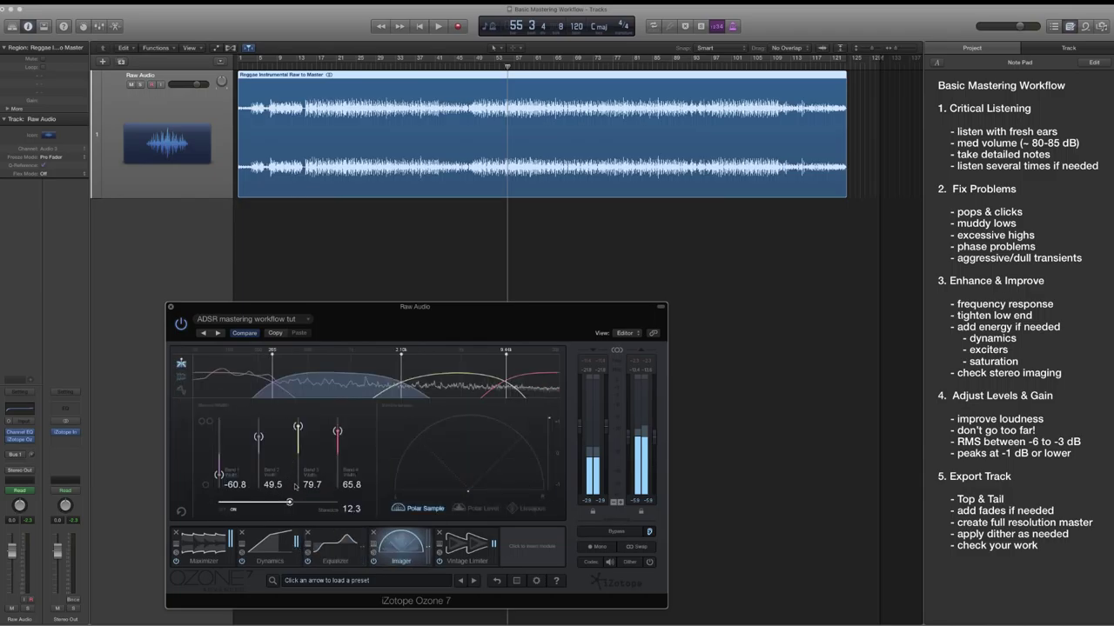
click(611, 534)
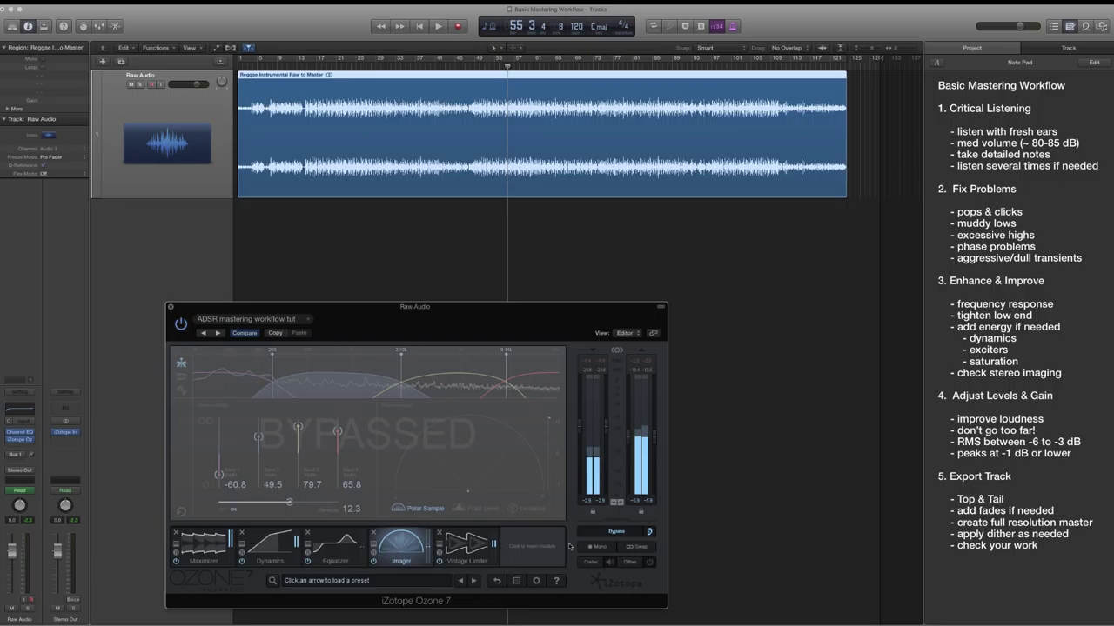
click(618, 532)
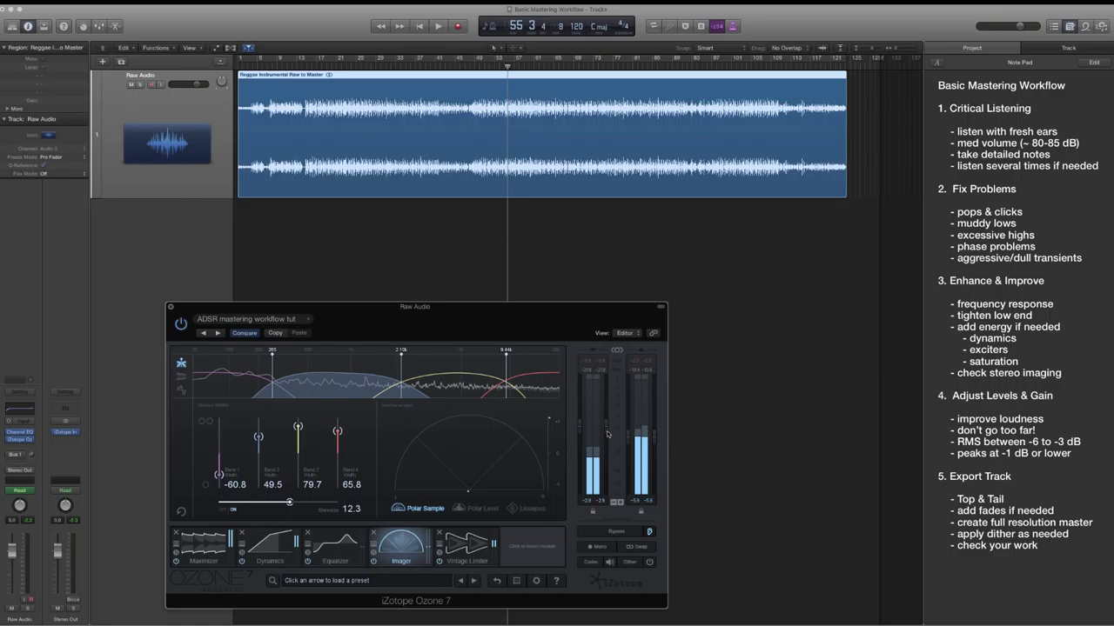
- Set the Vintage Limiter threshold to -1.0 dB, matching the -1.0 dB ceiling, with processing bypassed
click(460, 551)
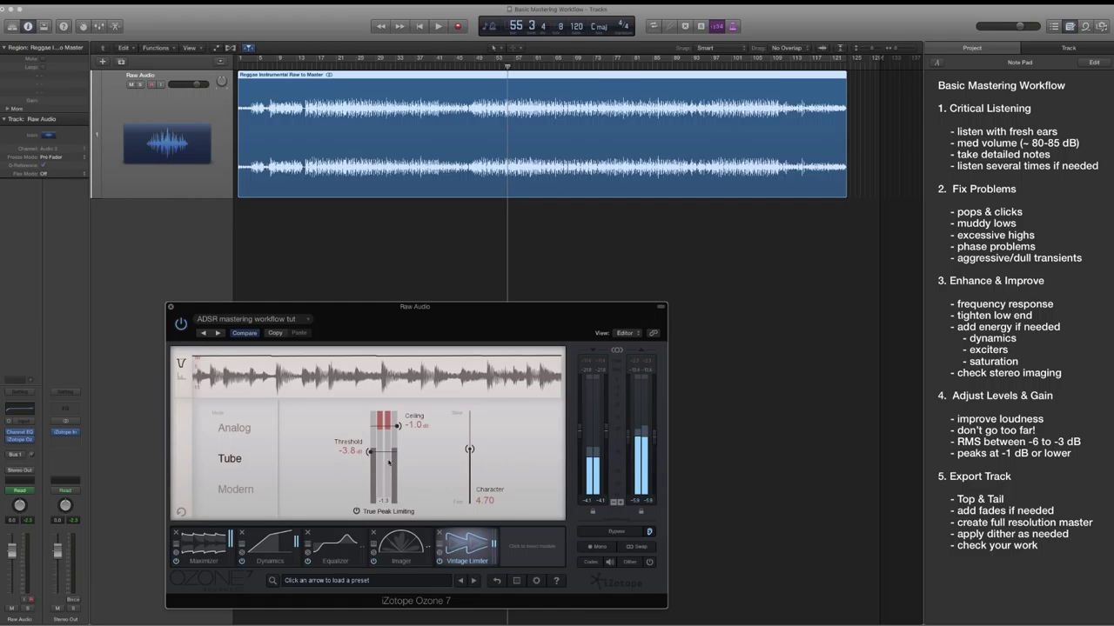
drag(371, 452, 372, 446)
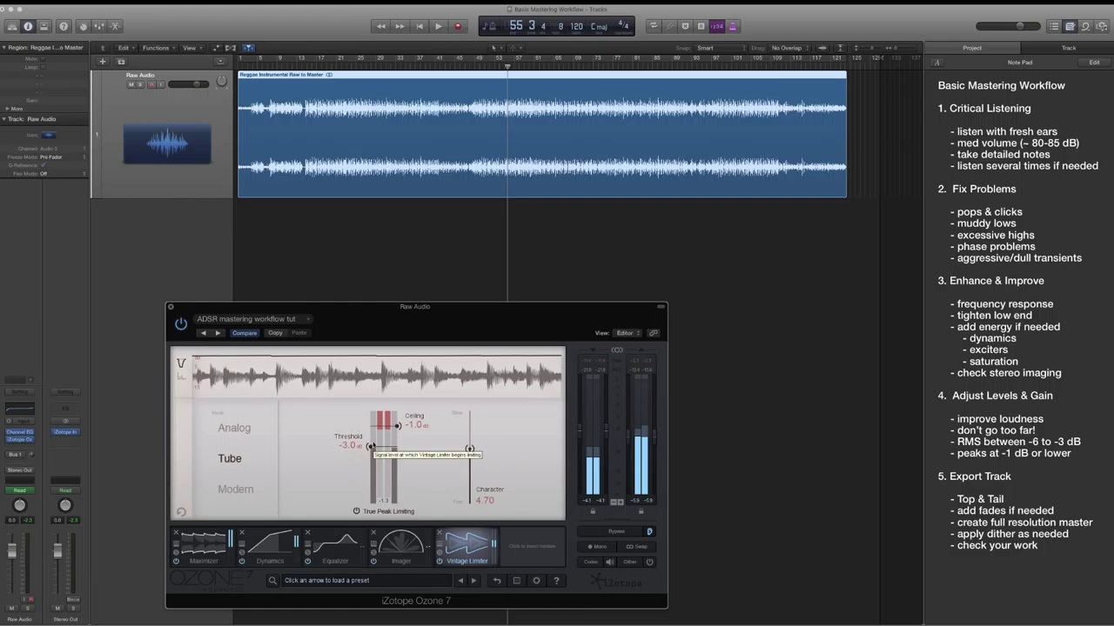
click(617, 532)
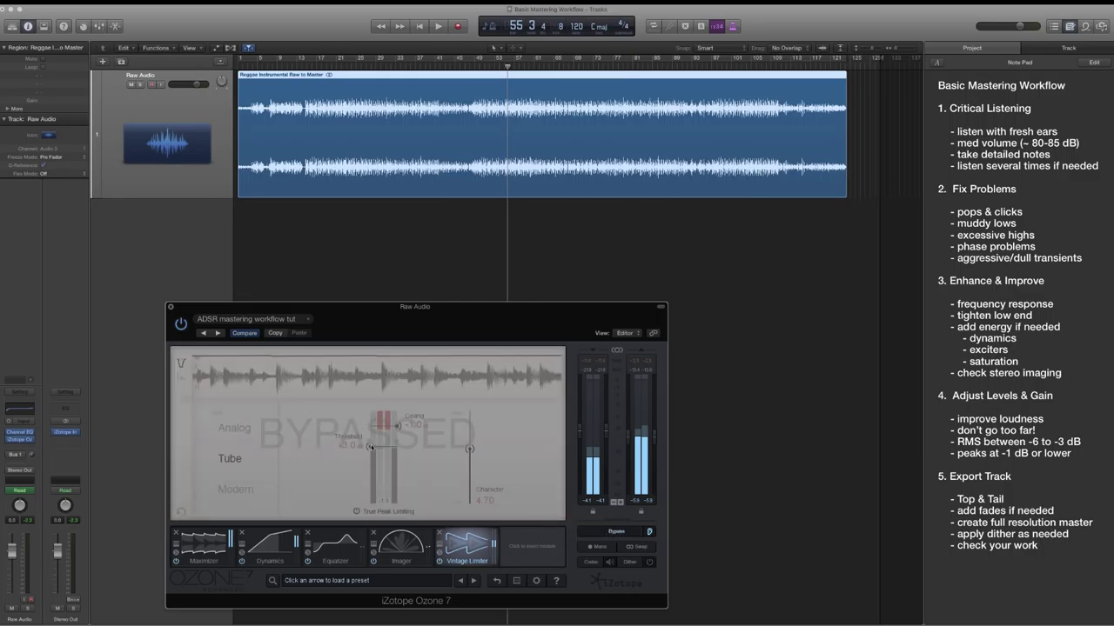
drag(370, 447, 371, 427)
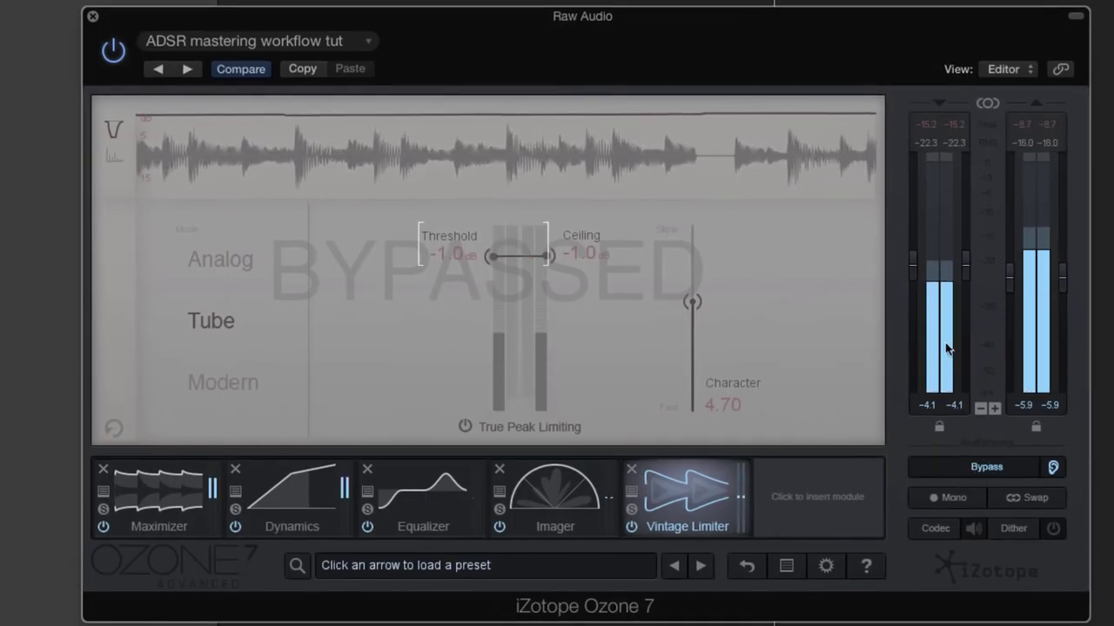
- Raise Ozone's output gain to -2.1 dB and input gain to about -0.7 dB
drag(1061, 277, 1061, 252)
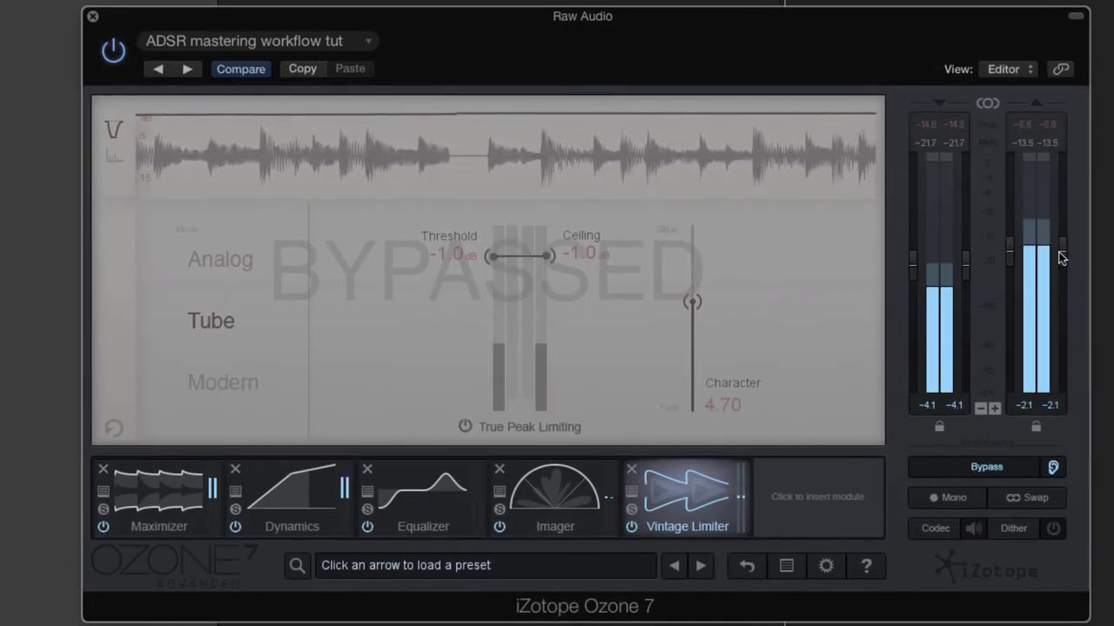
click(983, 467)
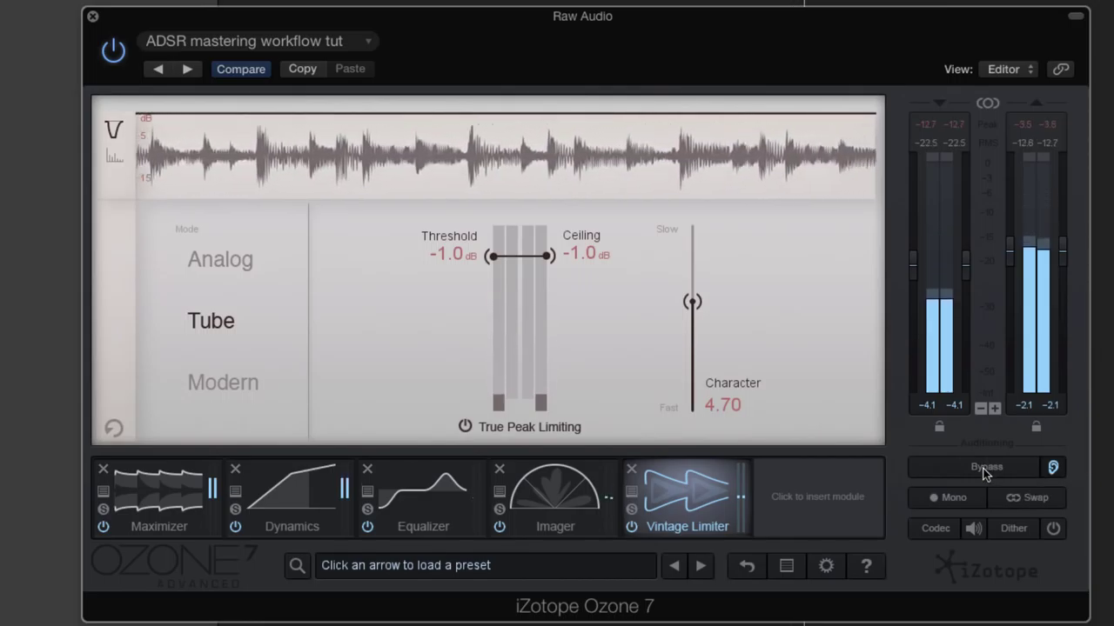
click(983, 470)
drag(963, 273, 971, 250)
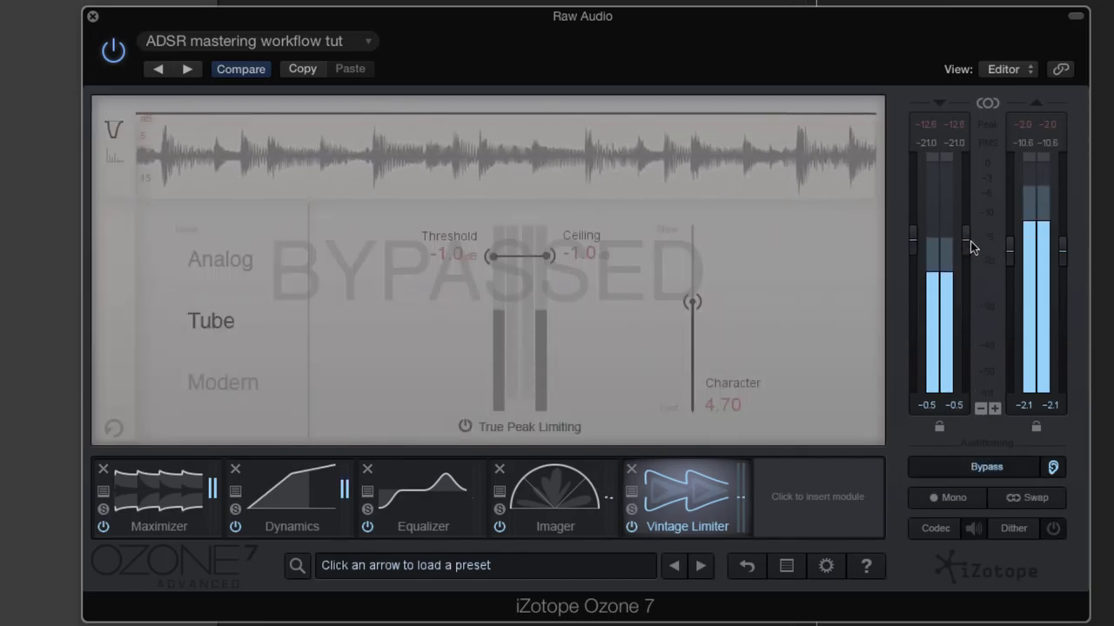
- A/B processed and bypassed audio several times, leaving processing on
click(970, 470)
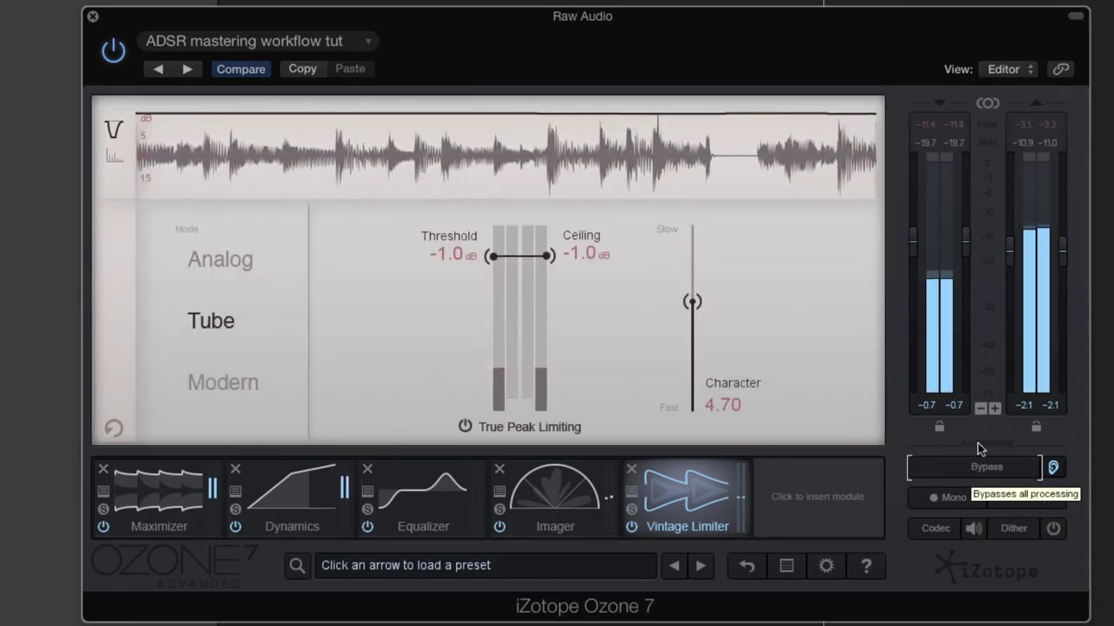
click(985, 469)
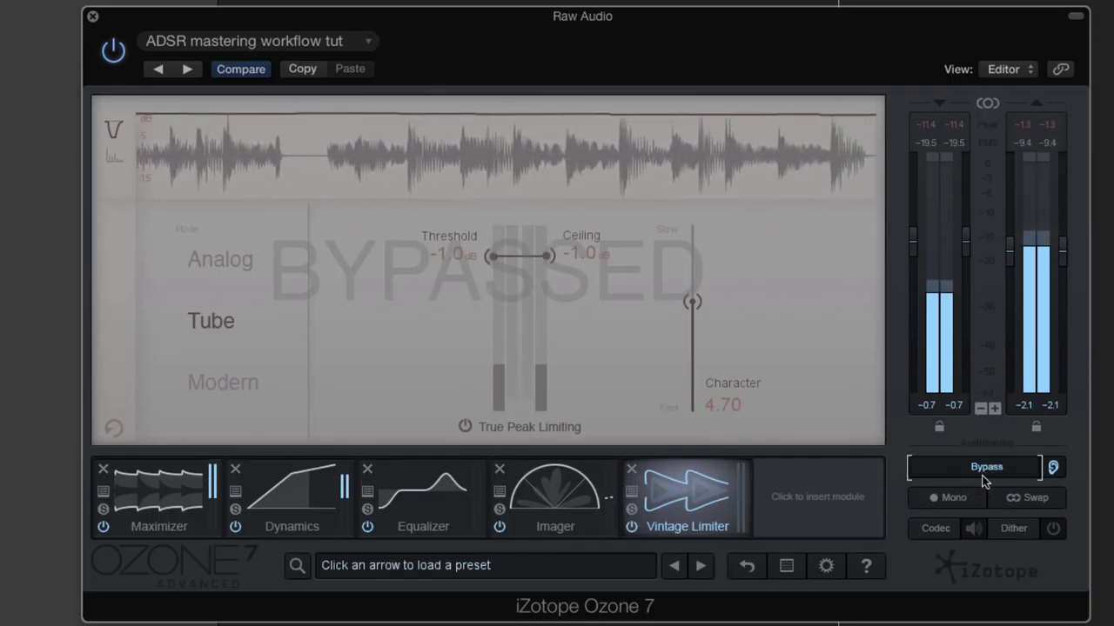
click(985, 469)
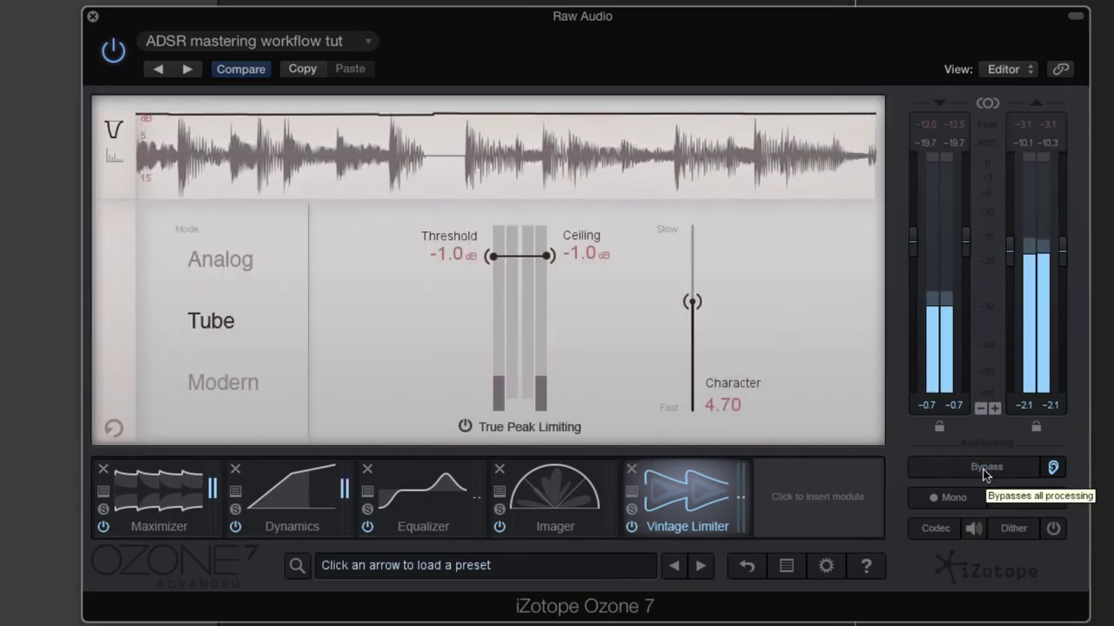
click(981, 472)
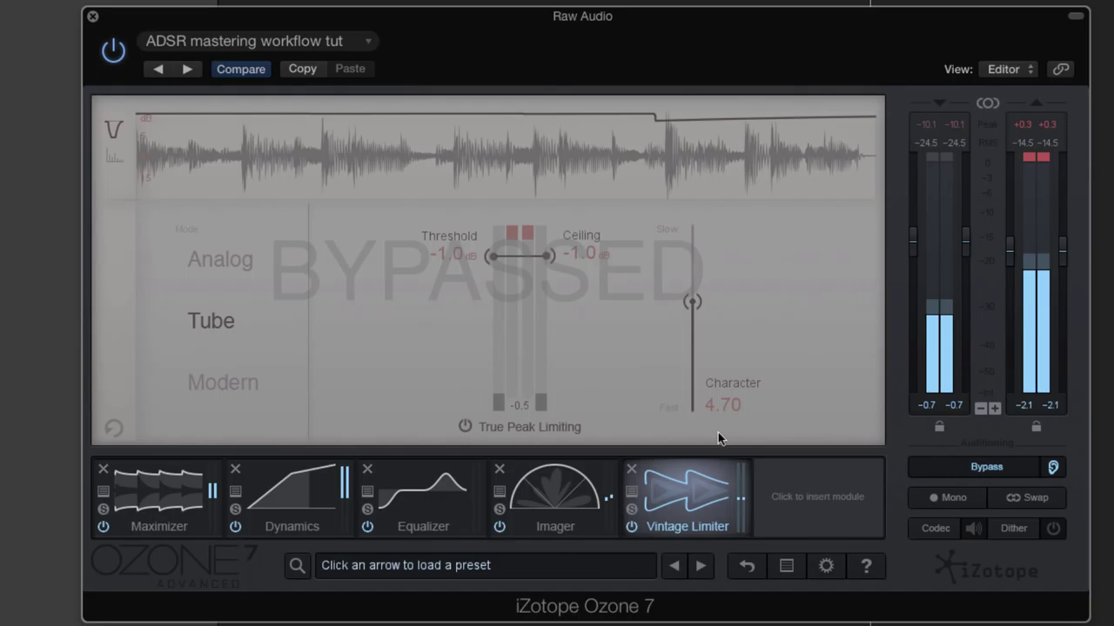
click(960, 469)
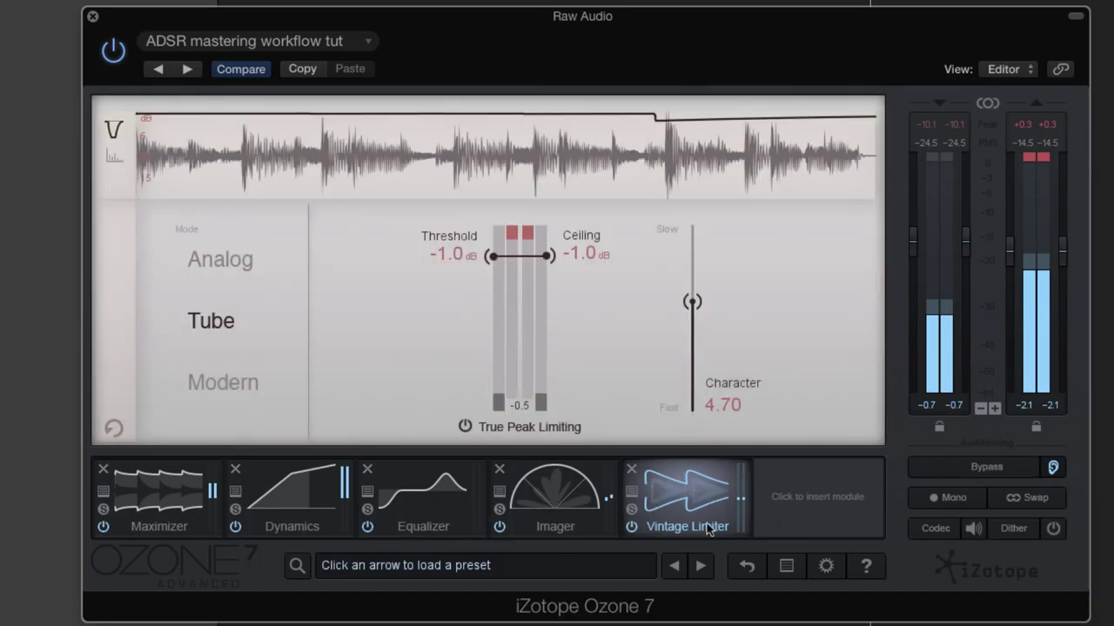
- Lower the Vintage Limiter threshold to about -3.1 dB and reset the peak readouts
click(631, 526)
click(631, 526)
drag(498, 257, 503, 298)
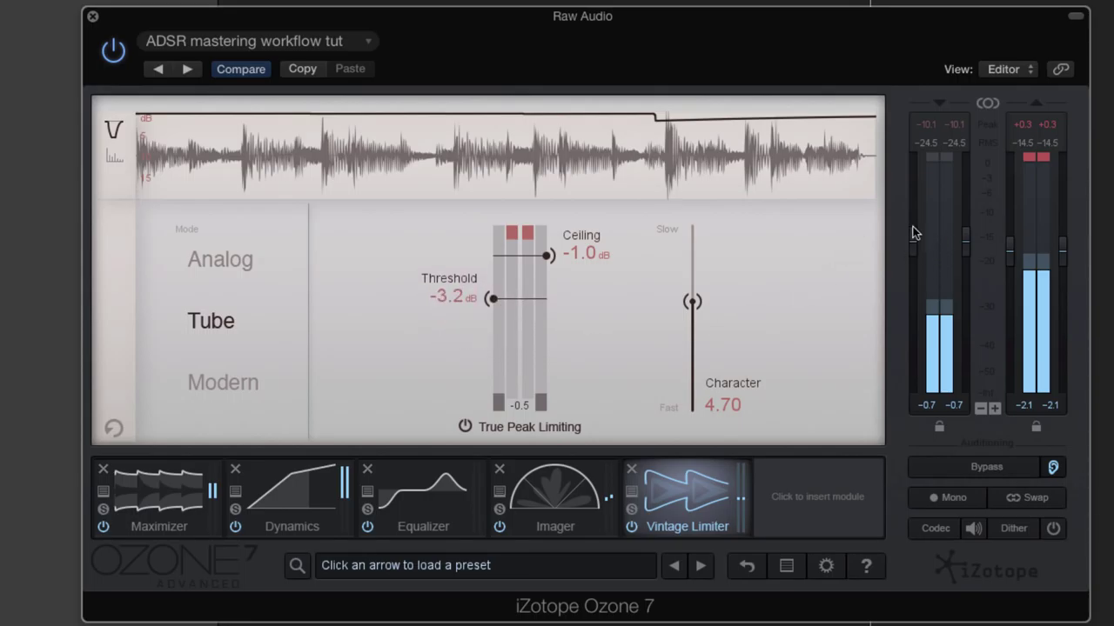
click(1037, 157)
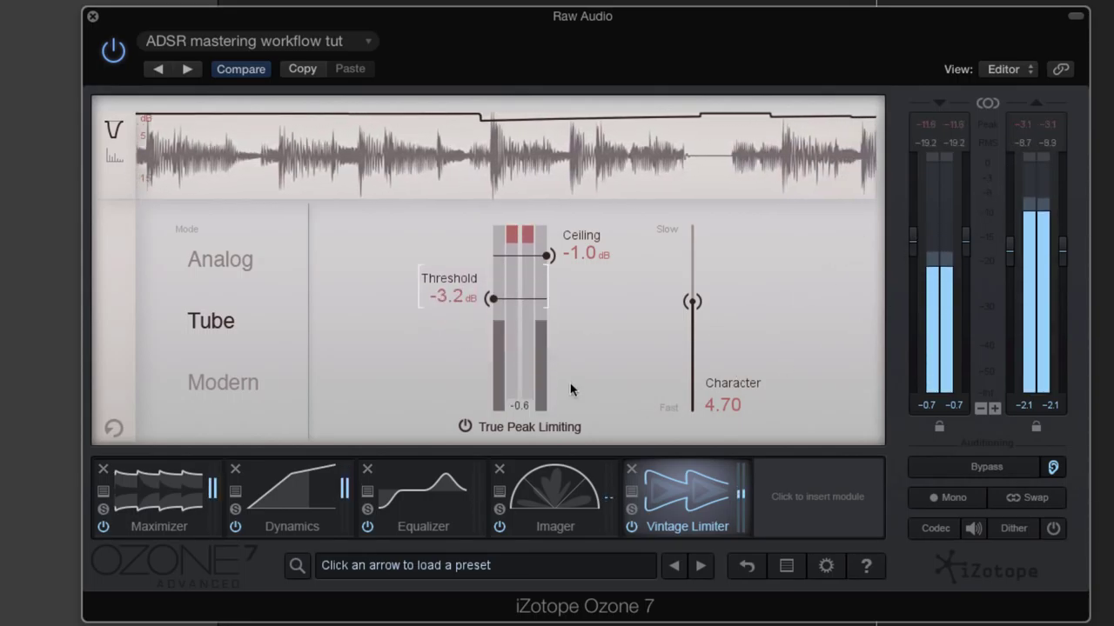
drag(492, 296, 494, 294)
- Try input gain and threshold changes, settling on -3.0 dB threshold and -0.6 dB input gain
drag(929, 225, 913, 281)
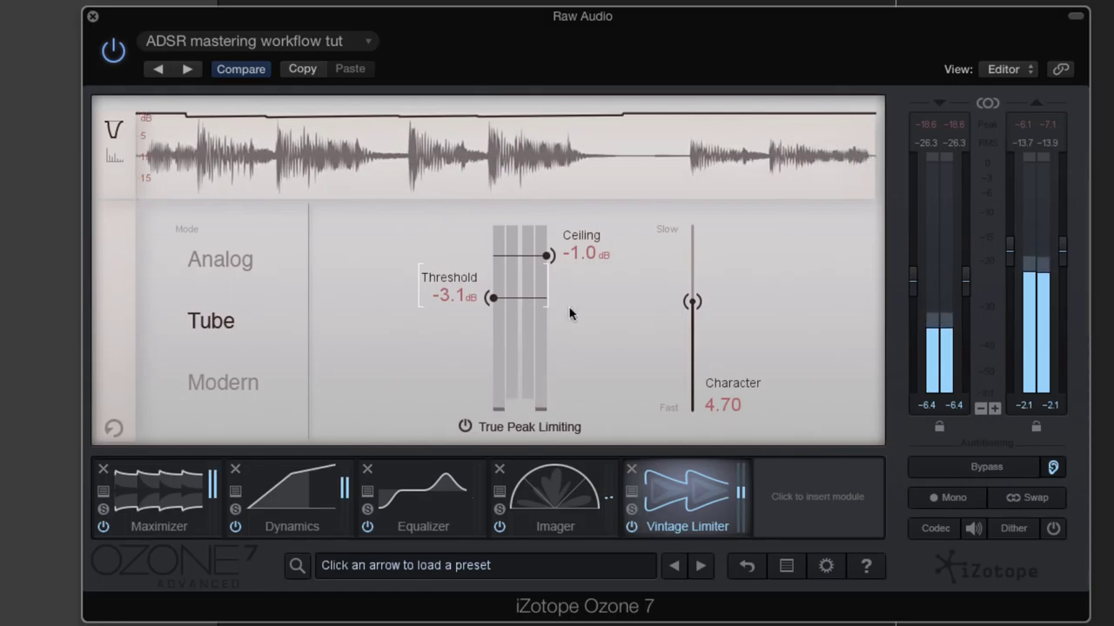
drag(490, 298, 493, 307)
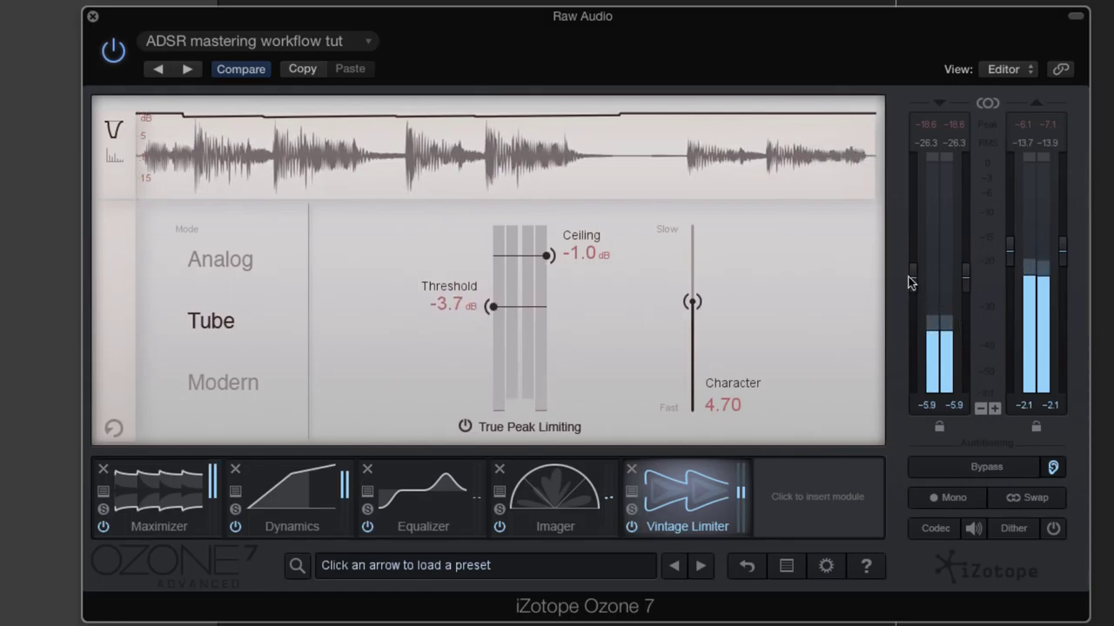
drag(913, 281, 918, 249)
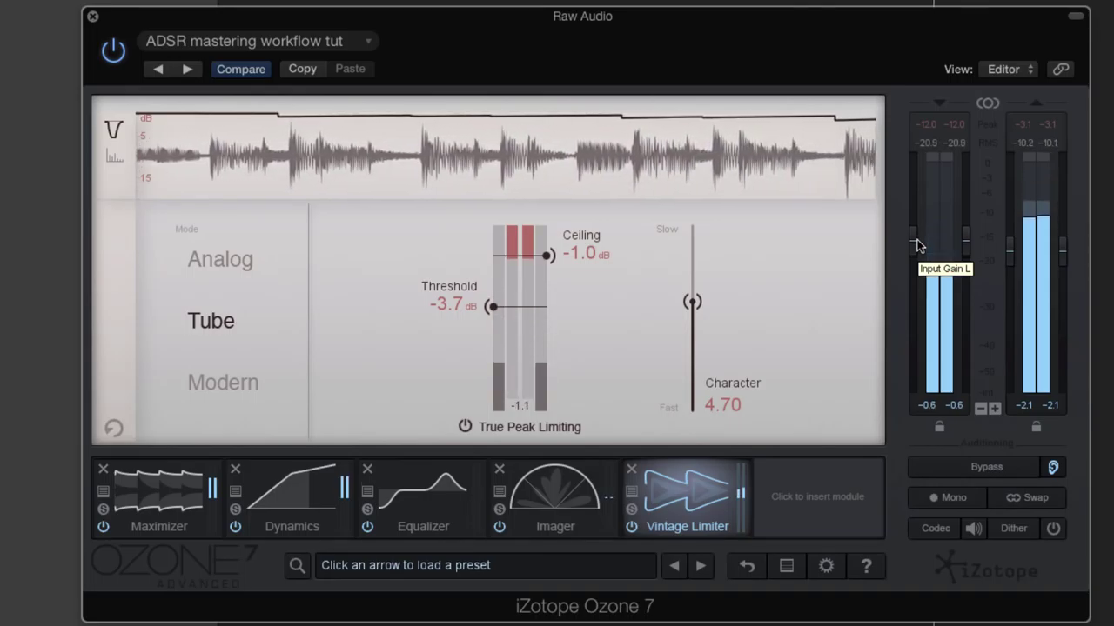
drag(492, 306, 501, 293)
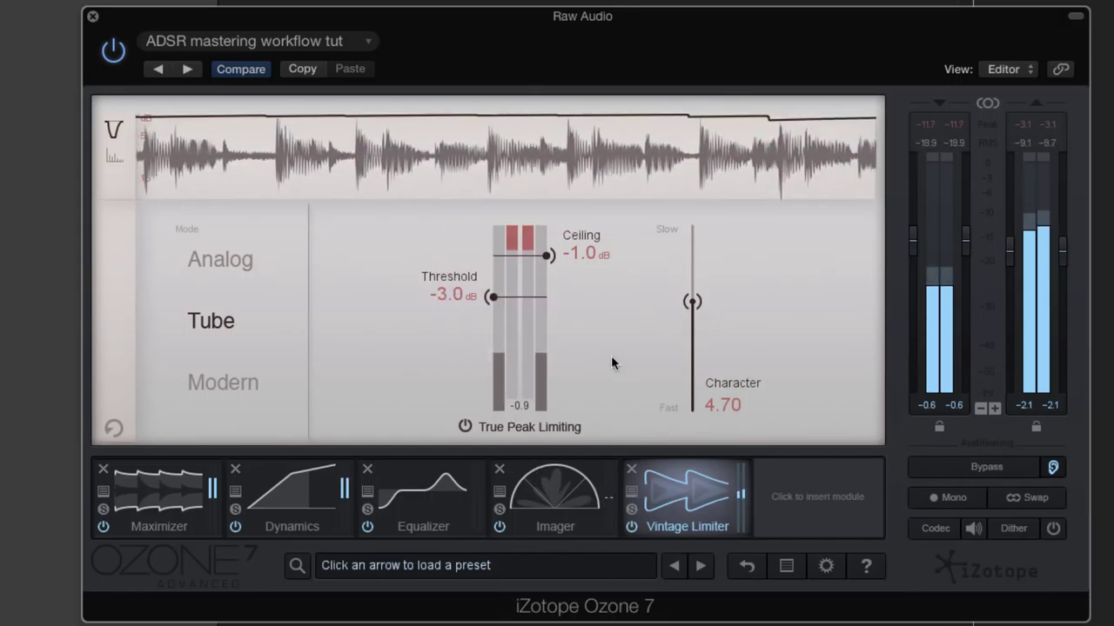
click(1006, 470)
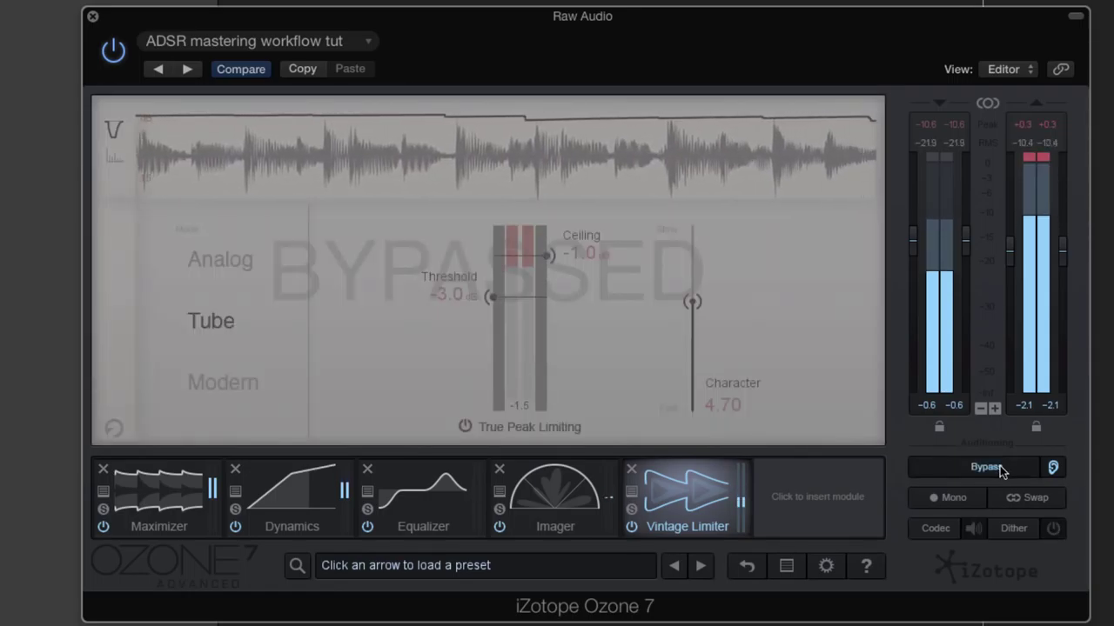
click(1001, 470)
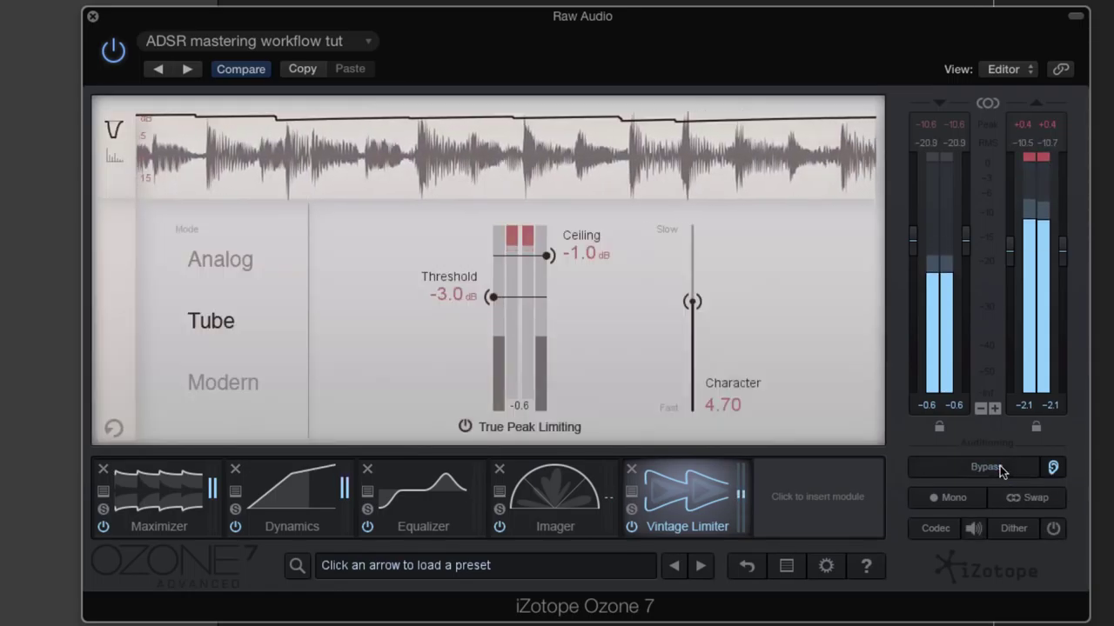
- Narrow Imager Band 2 width from 49.5 to 26.6 and lower Stereoize to 11.1
click(540, 500)
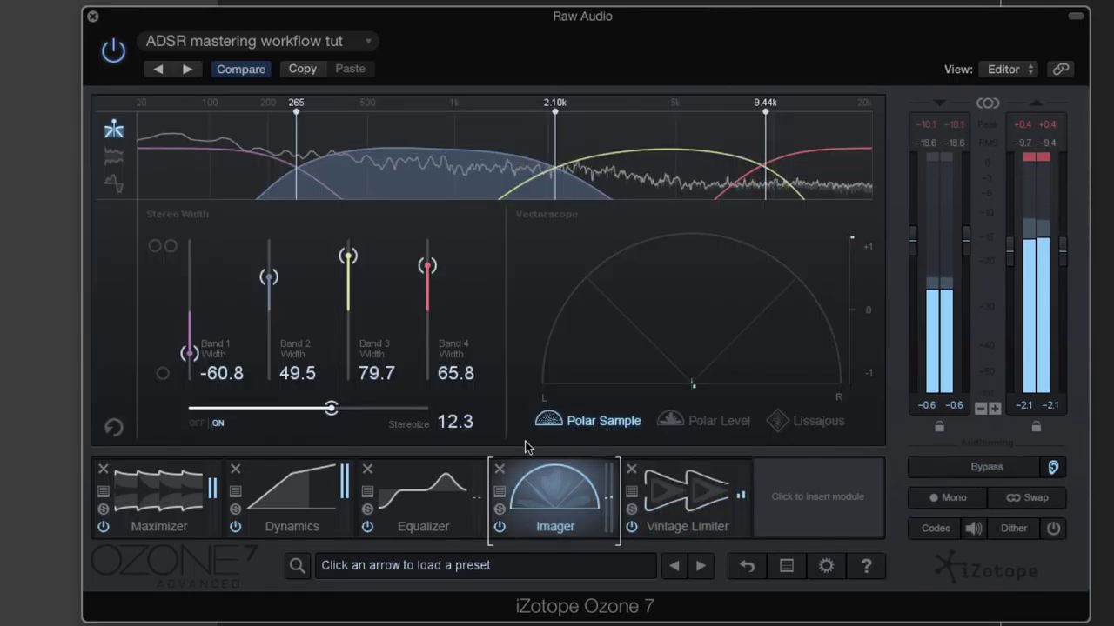
drag(270, 279, 270, 293)
drag(331, 408, 316, 408)
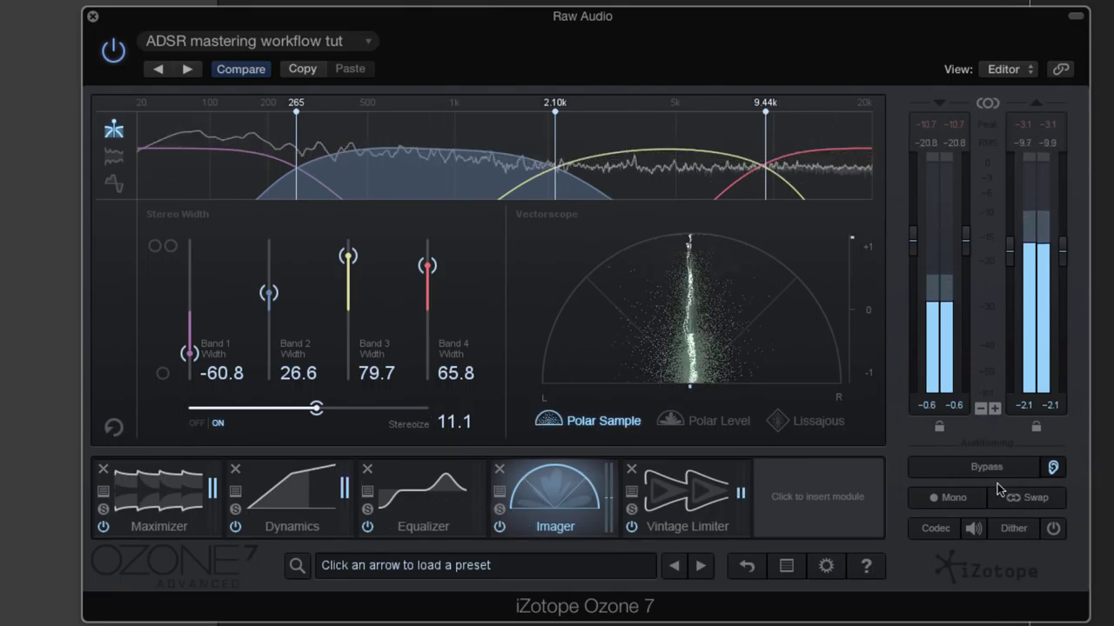
- Check the mix in mono, then A/B the chain with bypass
click(954, 503)
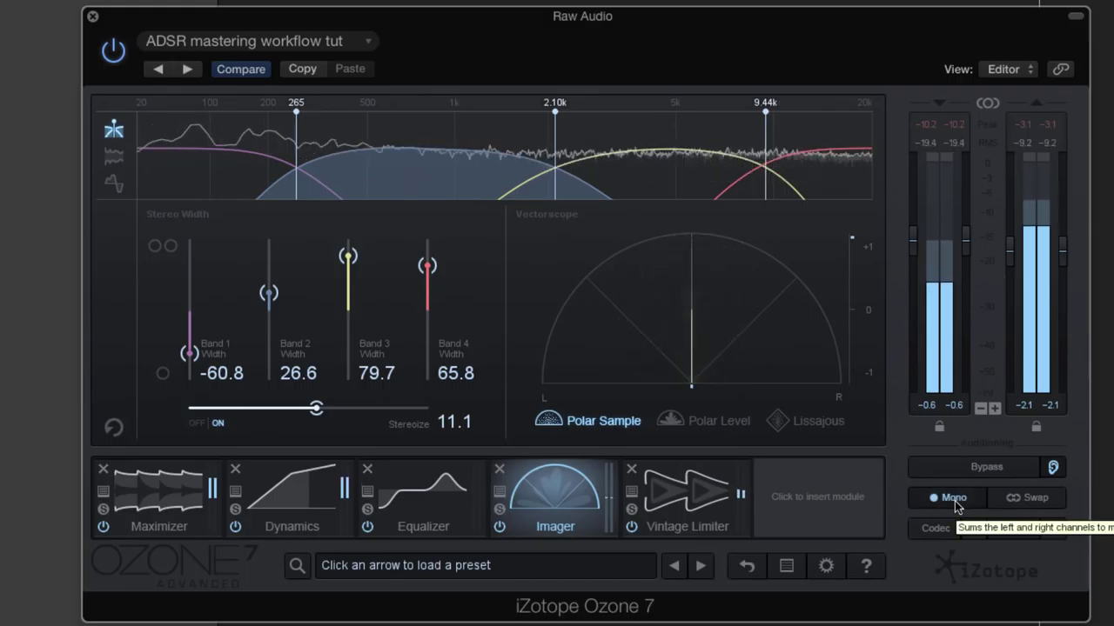
click(954, 503)
click(986, 469)
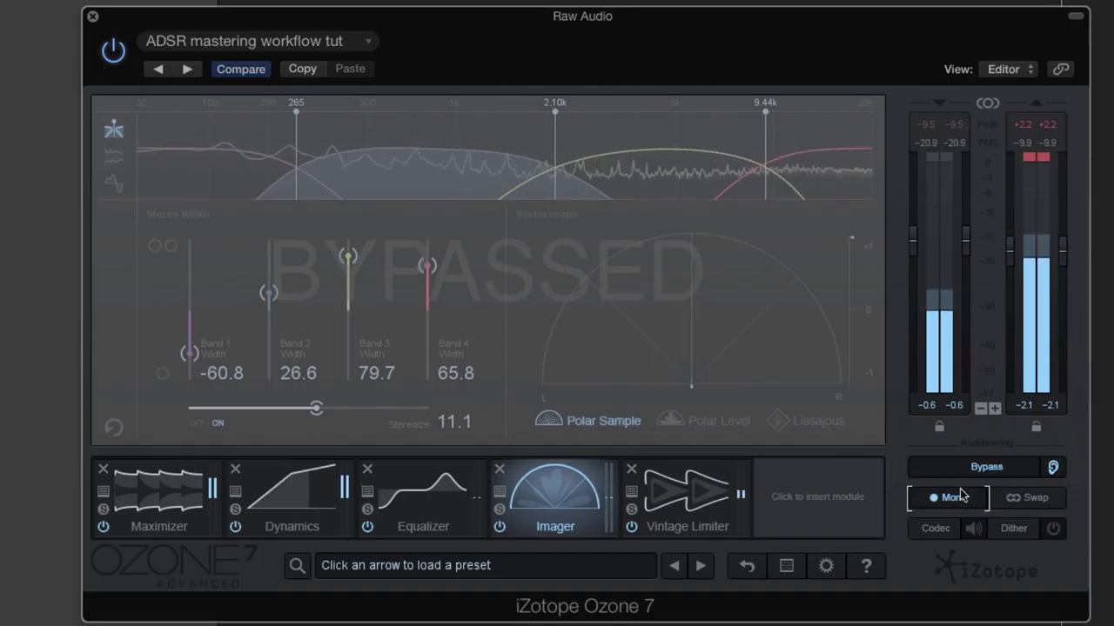
click(996, 468)
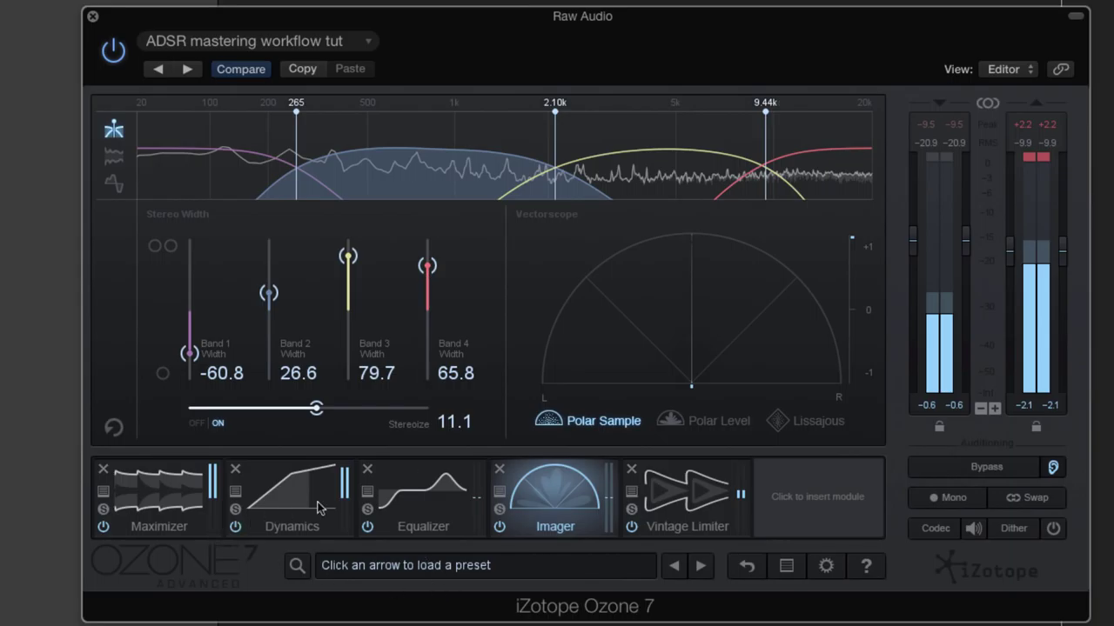
click(418, 500)
- Move EQ Band 5 to a 5.09 kHz, +1.0 dB bell with Q 0.6 and A/B it
click(654, 178)
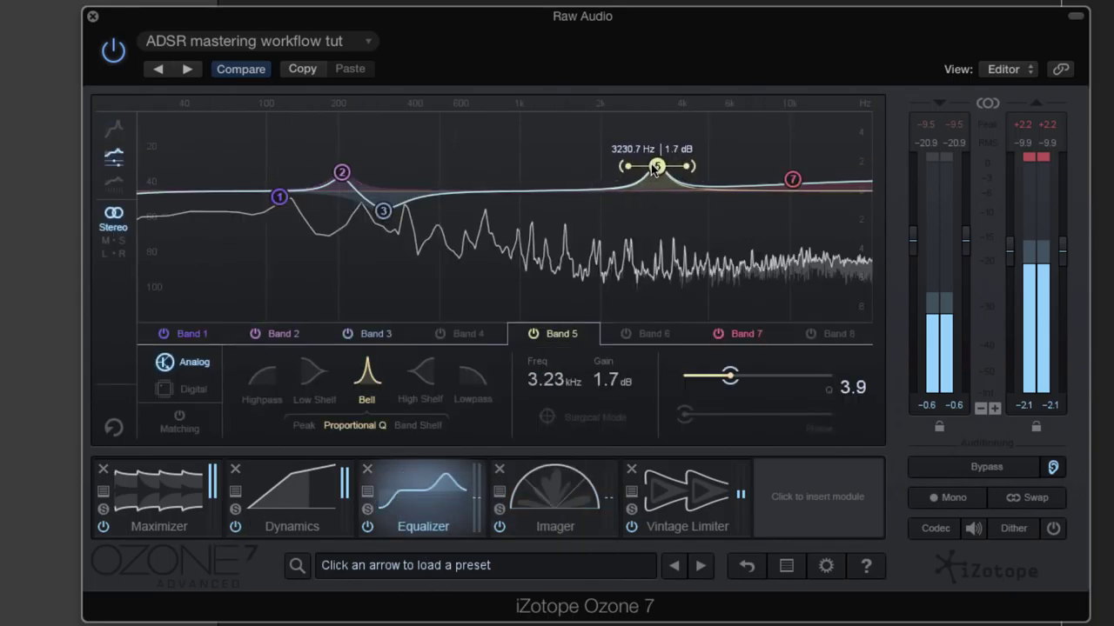
drag(655, 168, 660, 171)
drag(735, 383, 690, 376)
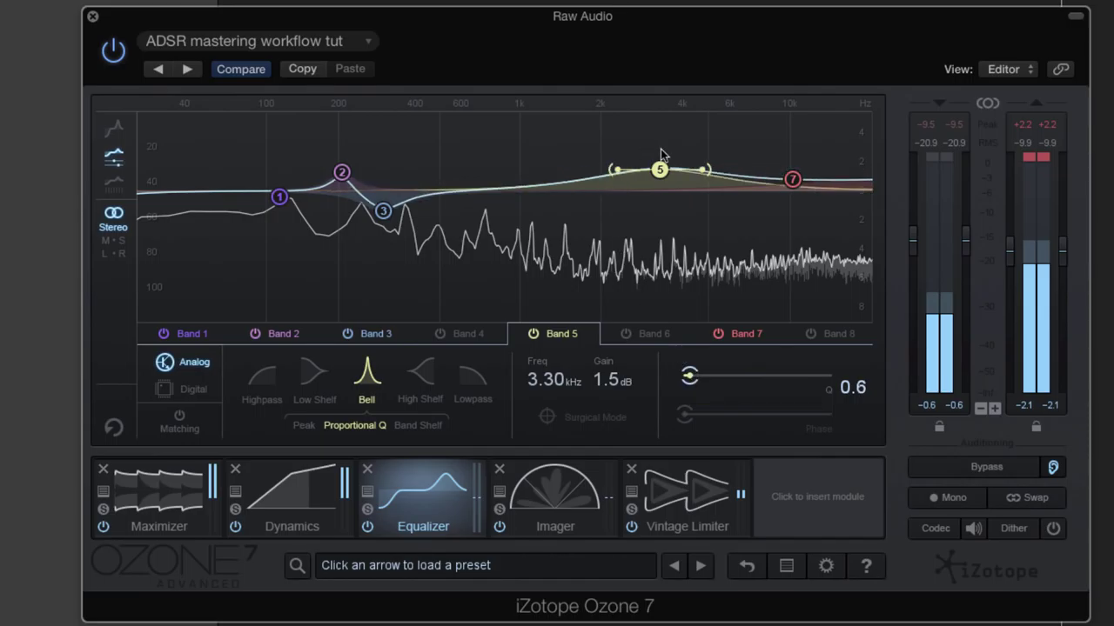
drag(660, 169, 711, 176)
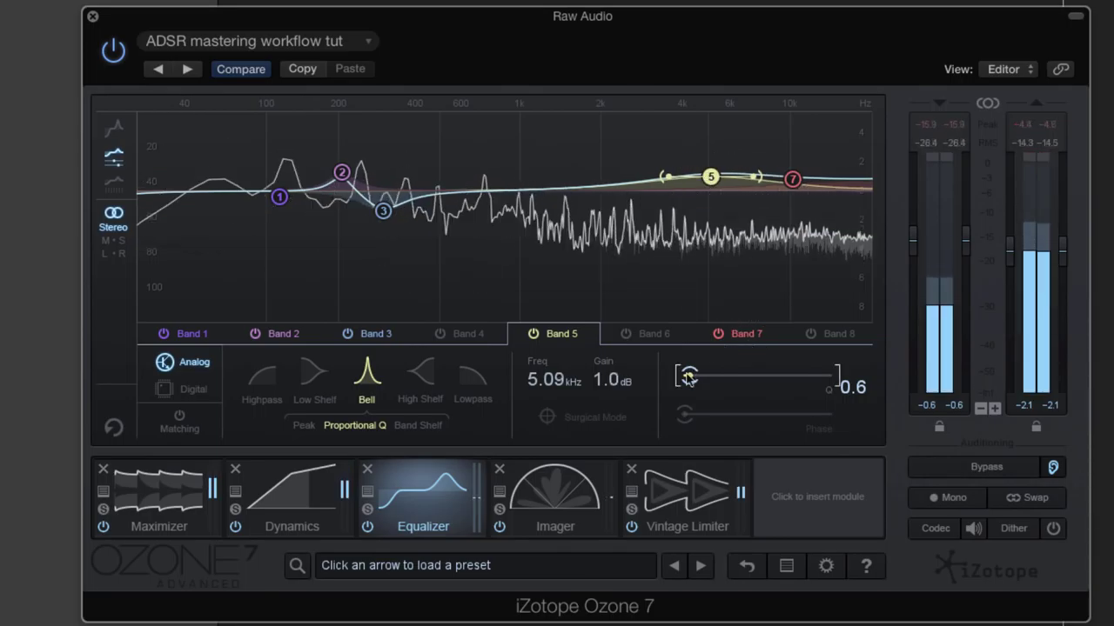
click(976, 466)
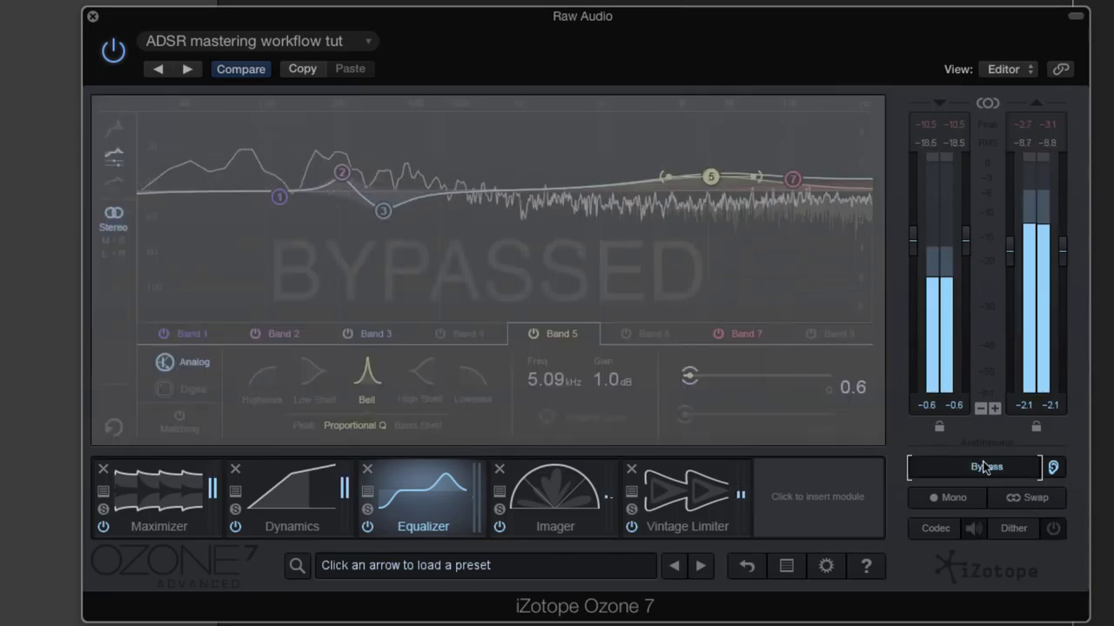
click(979, 467)
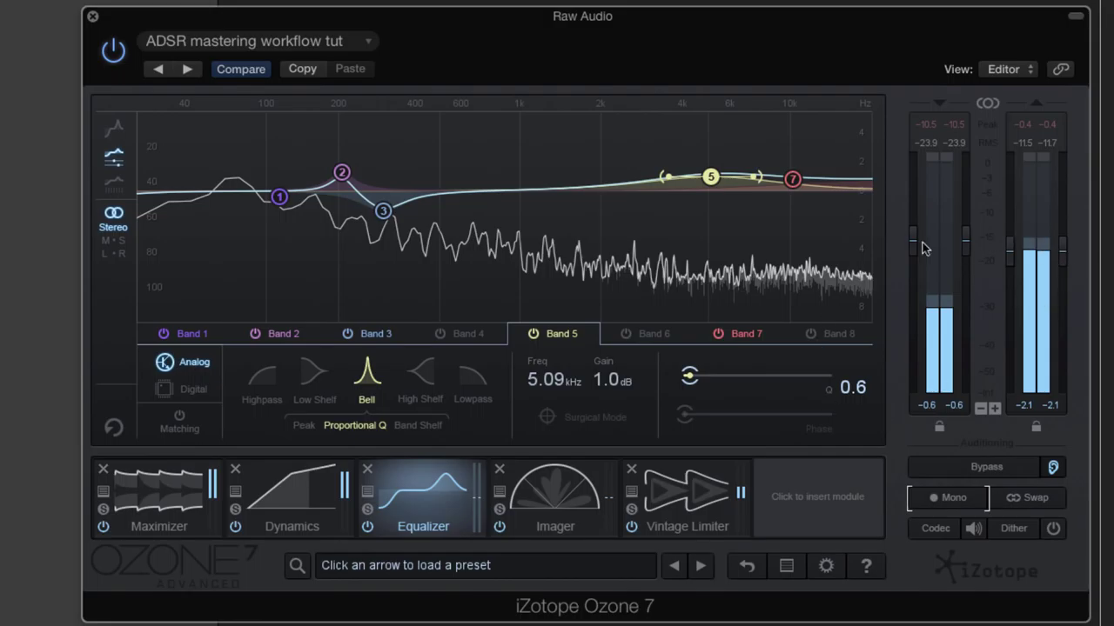
- Fine-tune the Vintage Limiter threshold around -3 dB after nudging the output gain
click(663, 488)
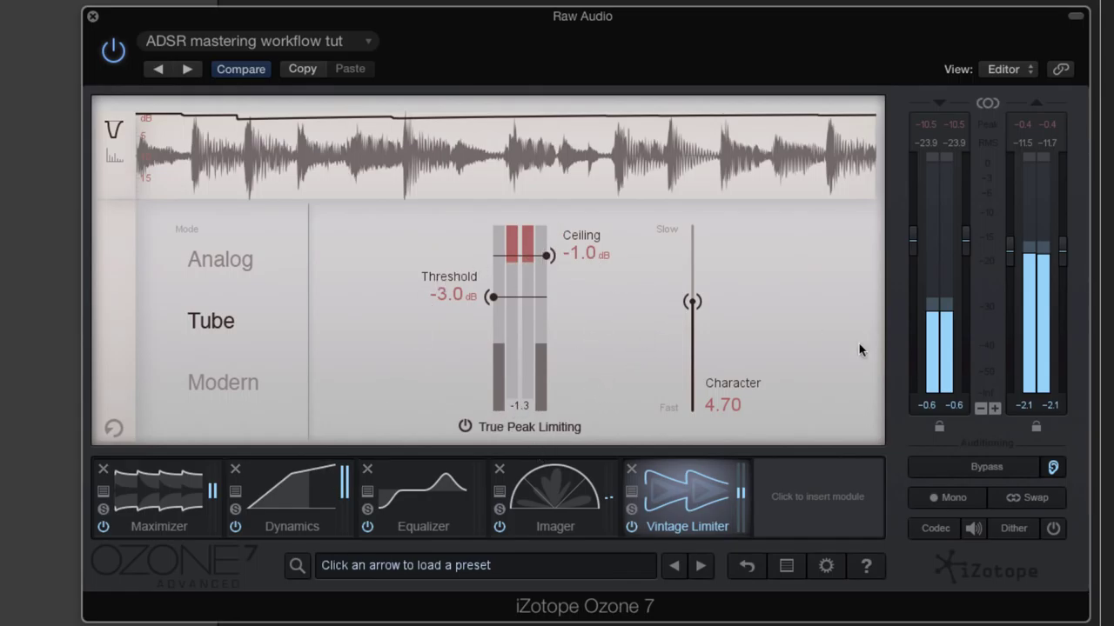
drag(1062, 259, 1062, 214)
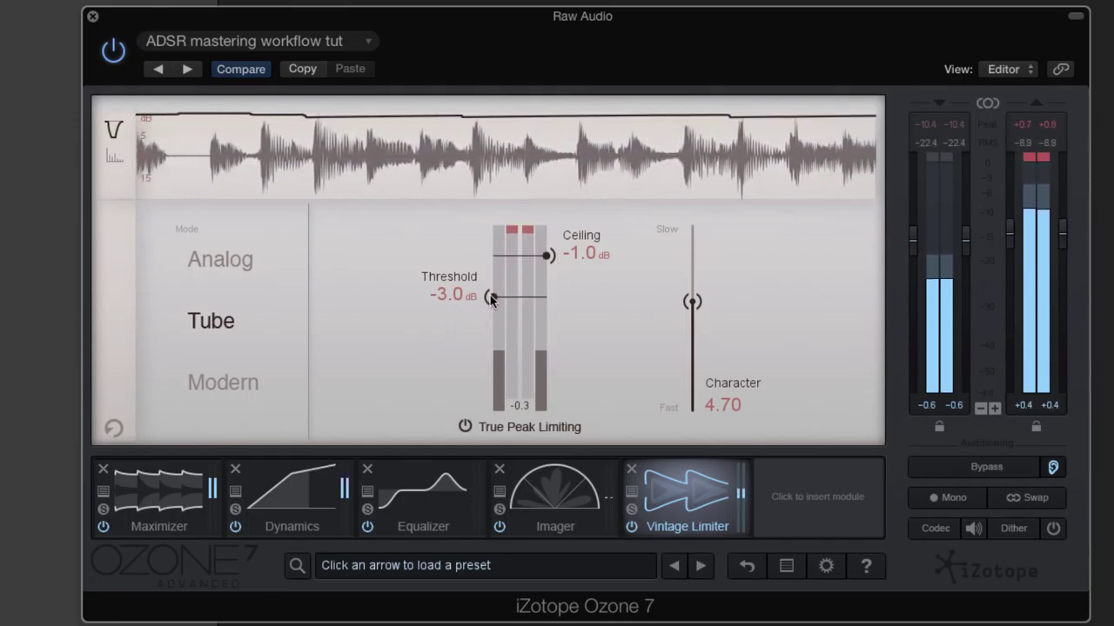
drag(490, 295, 497, 289)
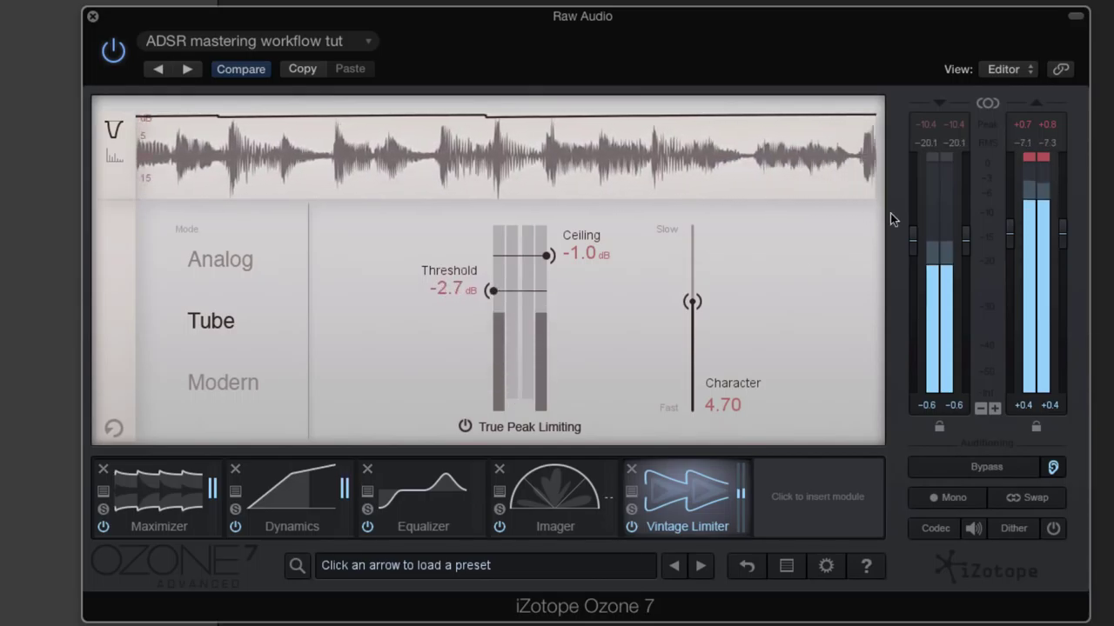
- Lower the output gain to -2.0 dB, reset the clip indicators, and A/B the result
drag(1009, 228, 1009, 244)
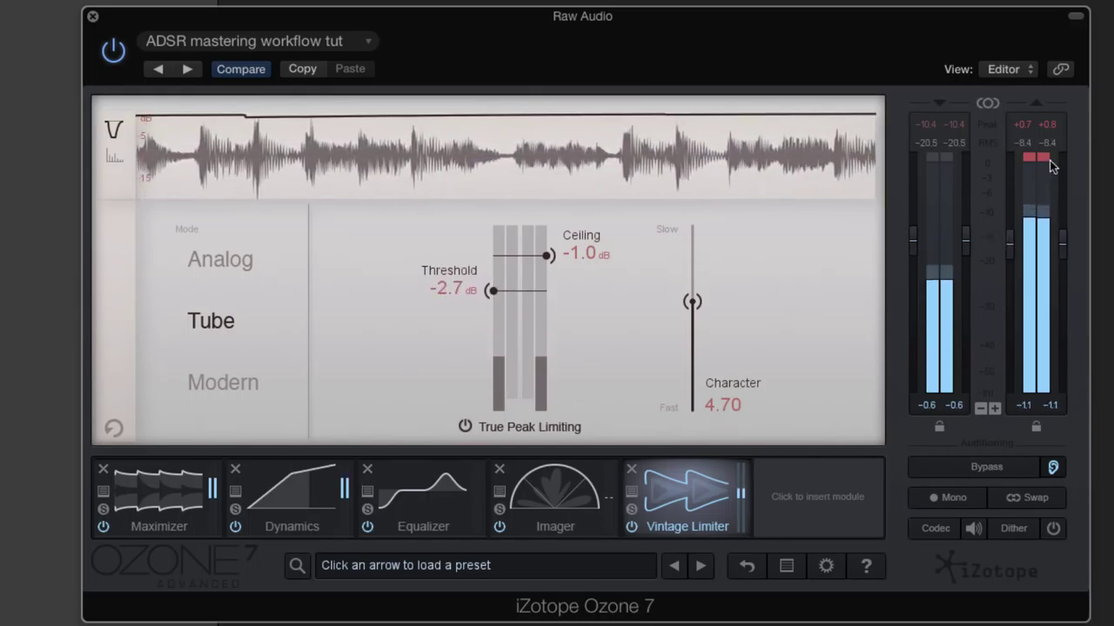
click(1037, 158)
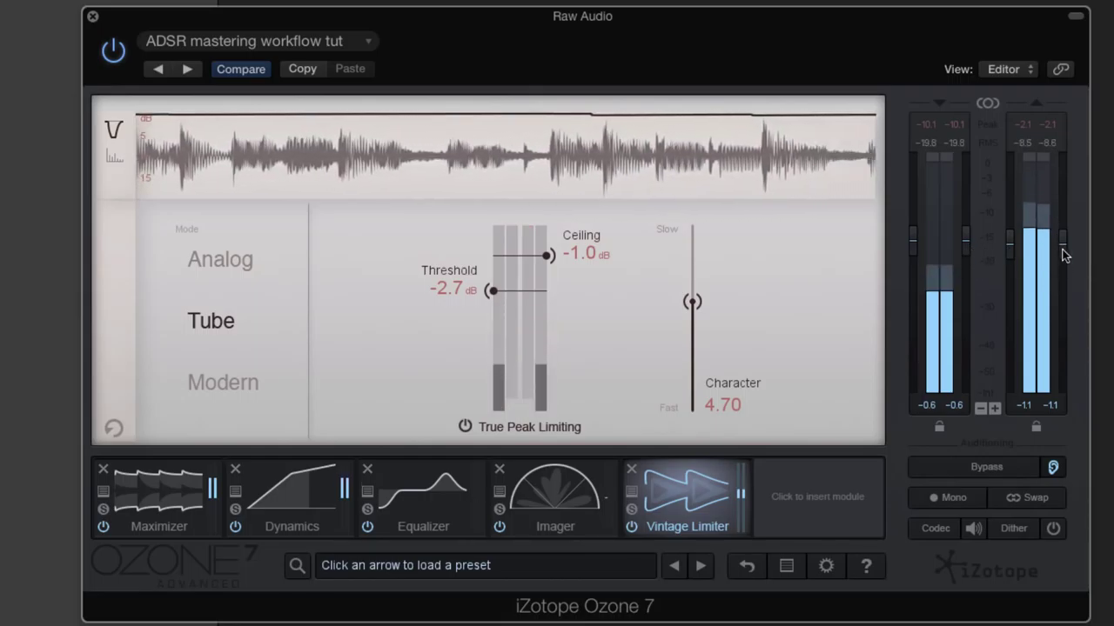
drag(1063, 254, 1064, 256)
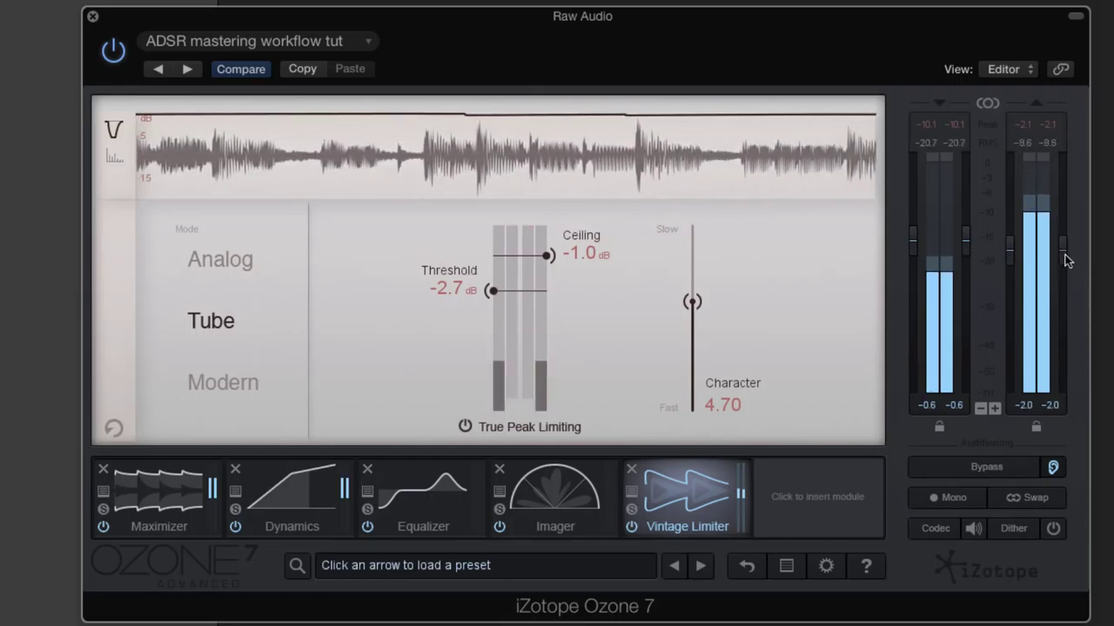
click(989, 470)
click(985, 470)
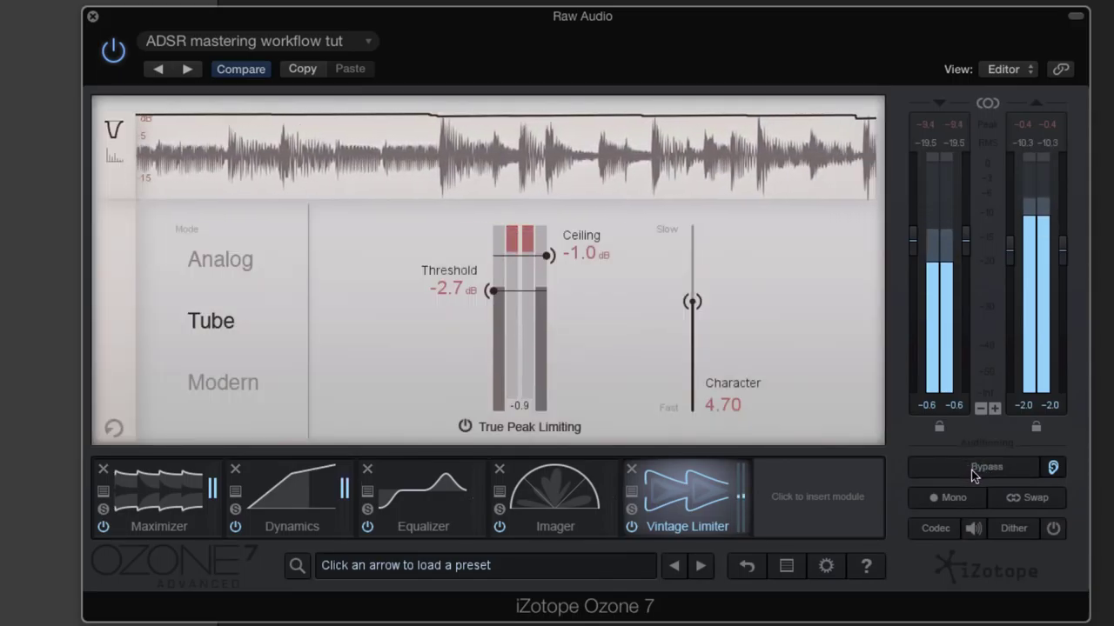
click(157, 509)
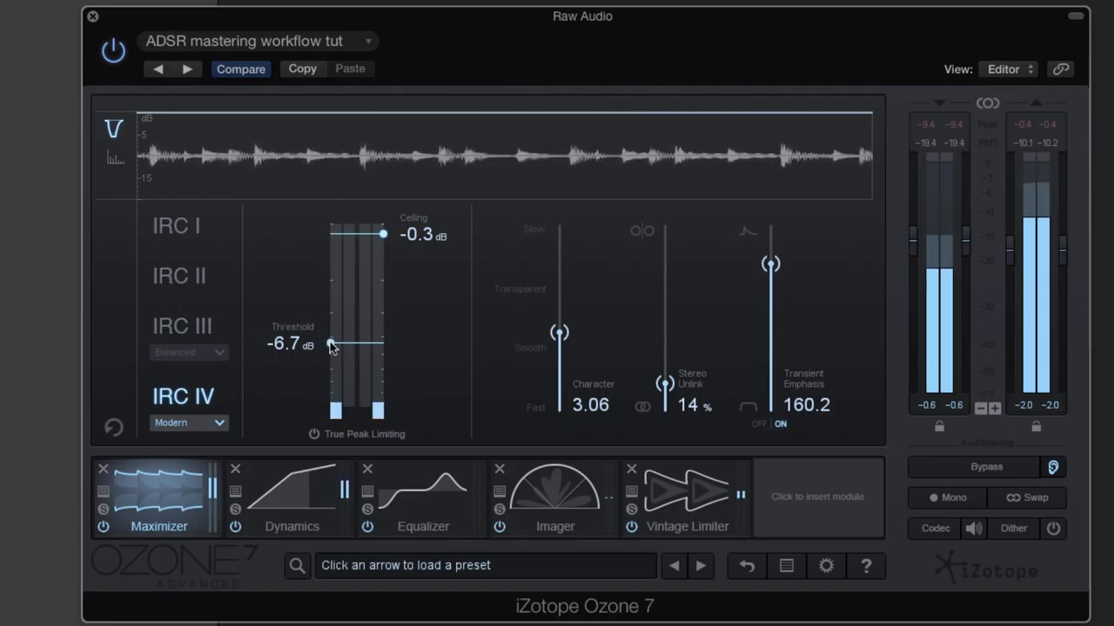
- Lower the Maximizer threshold to about -8.9 dB and compare against the bypassed chain
drag(331, 345, 331, 360)
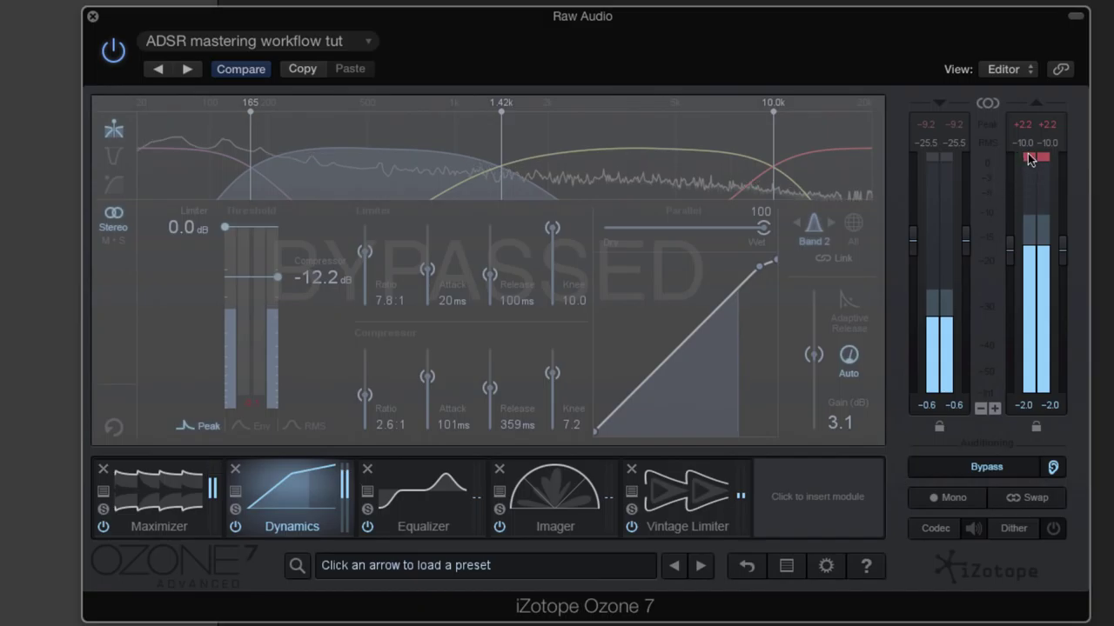
click(990, 468)
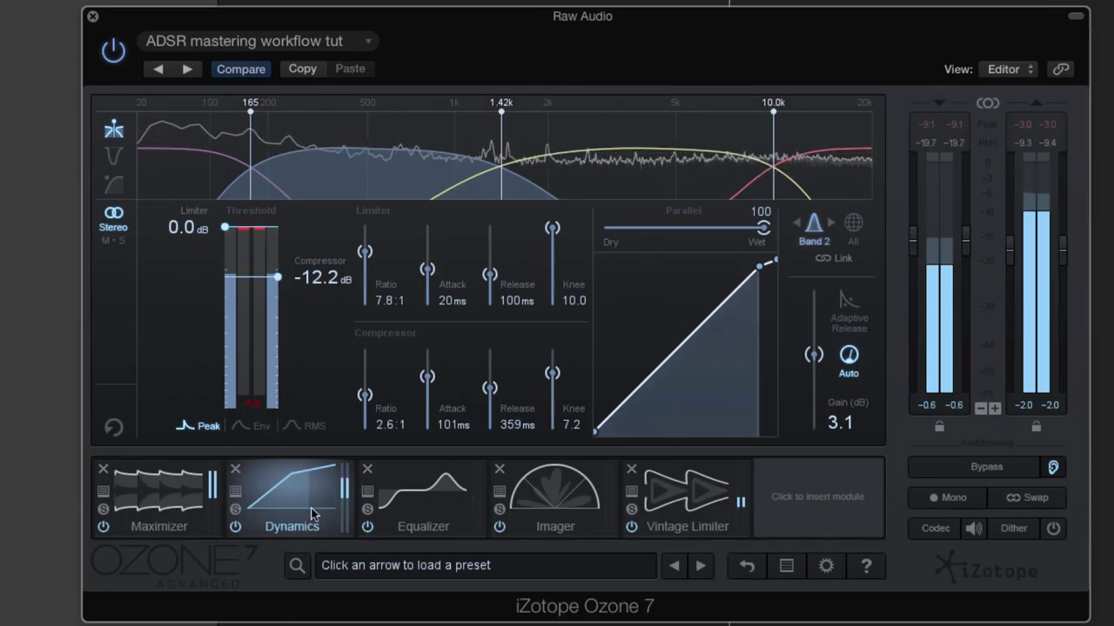
click(976, 470)
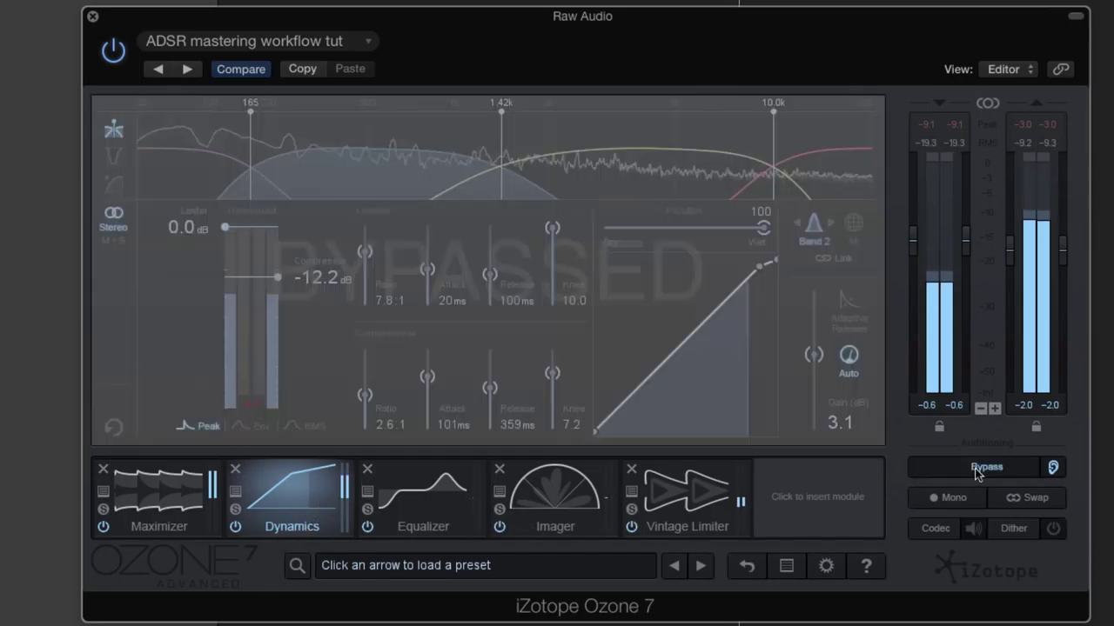
click(977, 468)
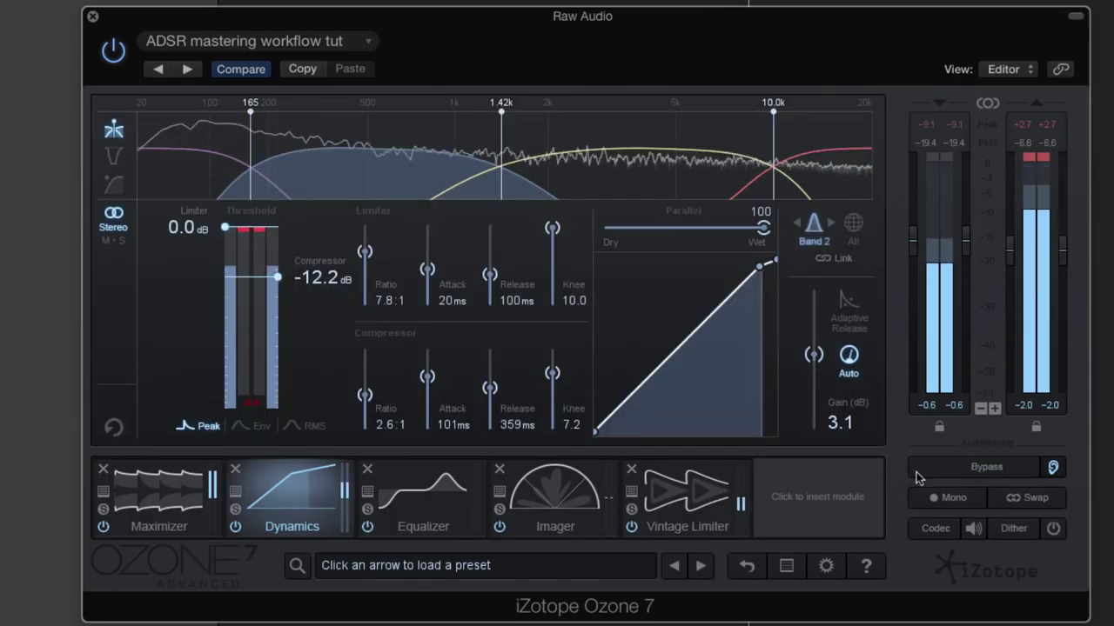
- Move the Maximizer after Dynamics in the Ozone chain and A/B the result
drag(165, 500, 321, 512)
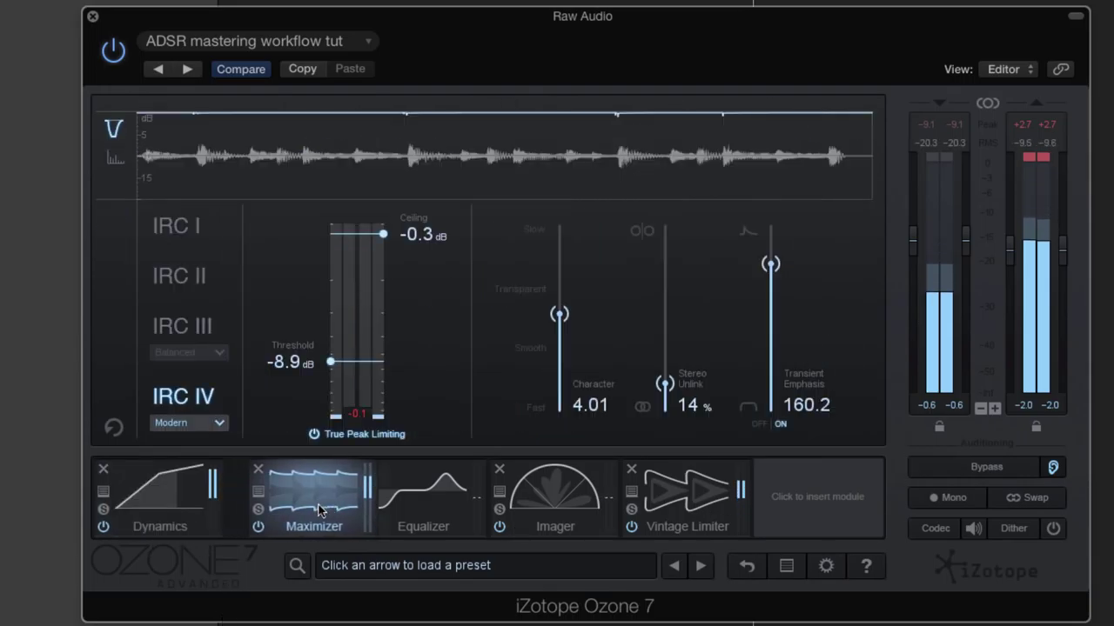
click(981, 468)
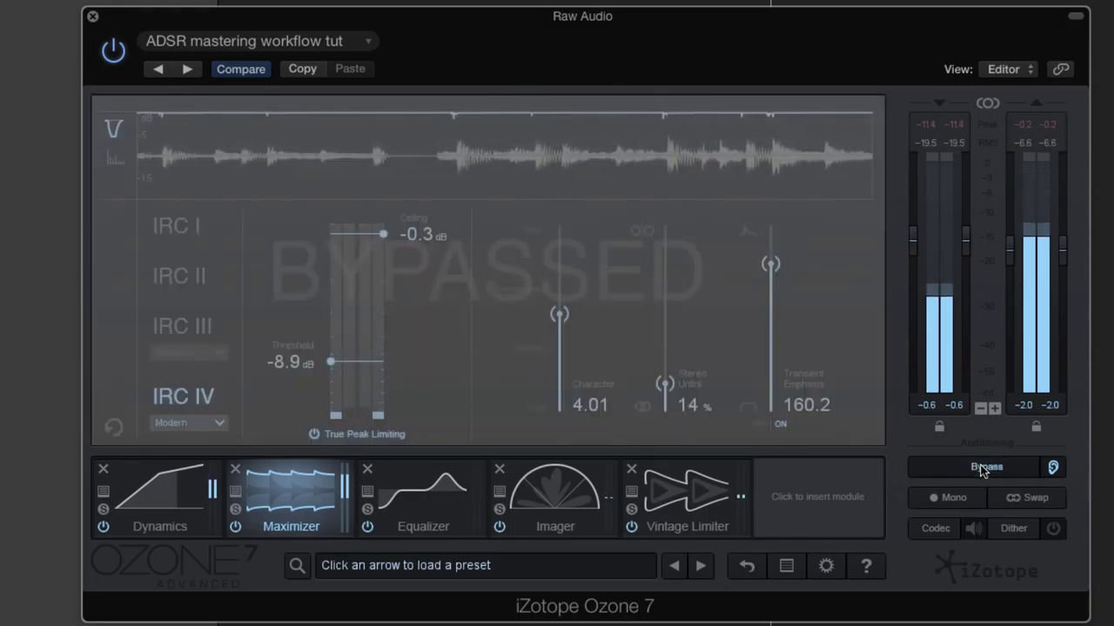
click(981, 468)
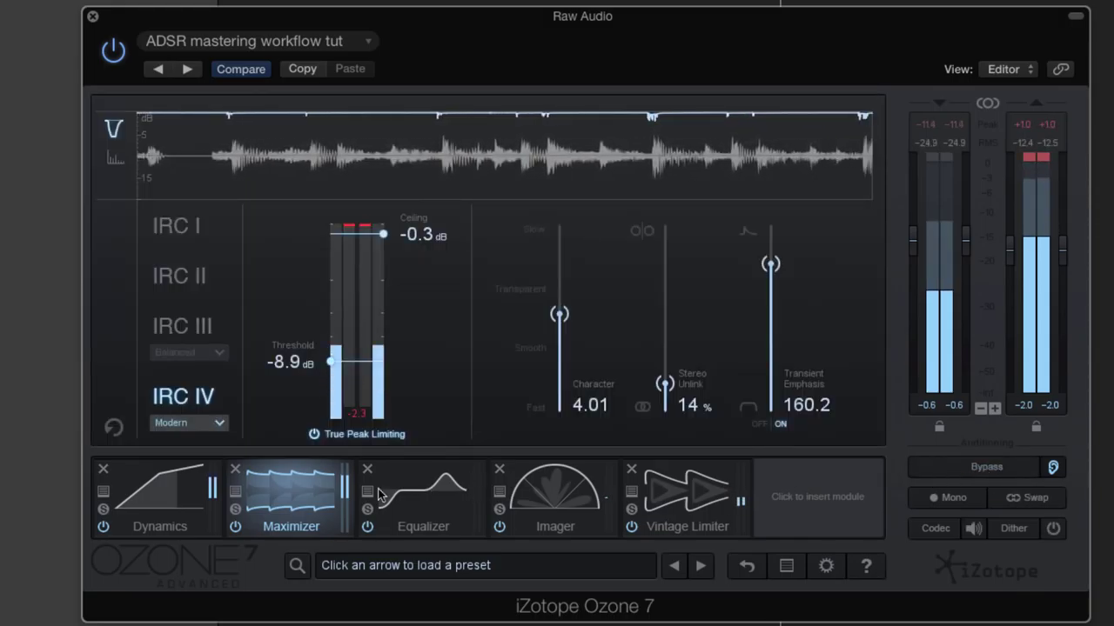
- Raise the Maximizer threshold to -6.9 dB, then bring up the Dynamics settings
drag(331, 361, 330, 346)
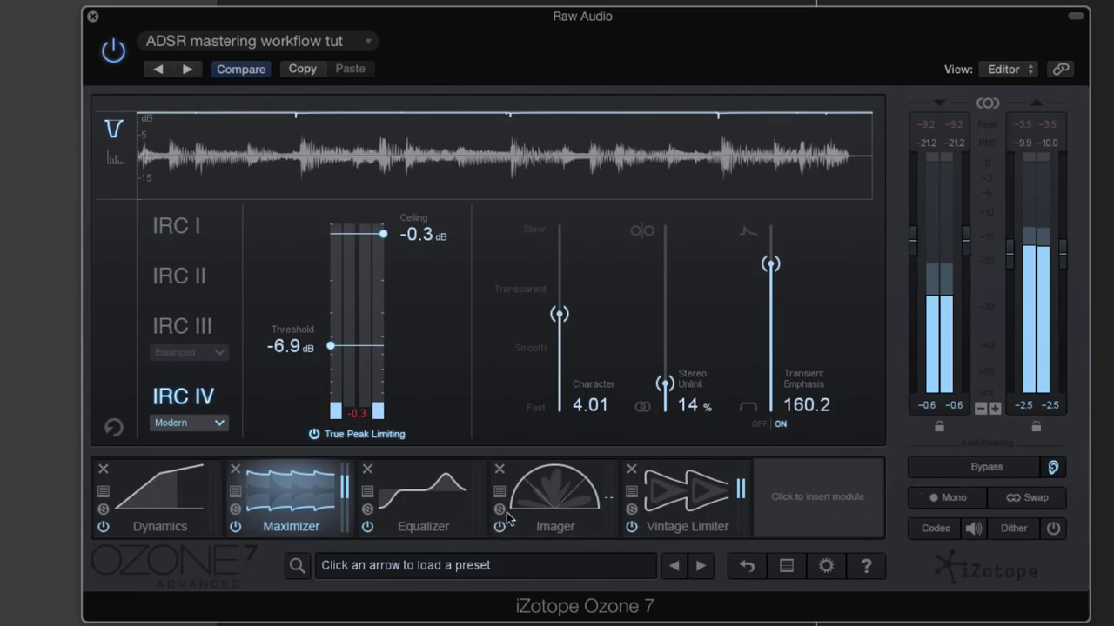
click(379, 511)
click(261, 511)
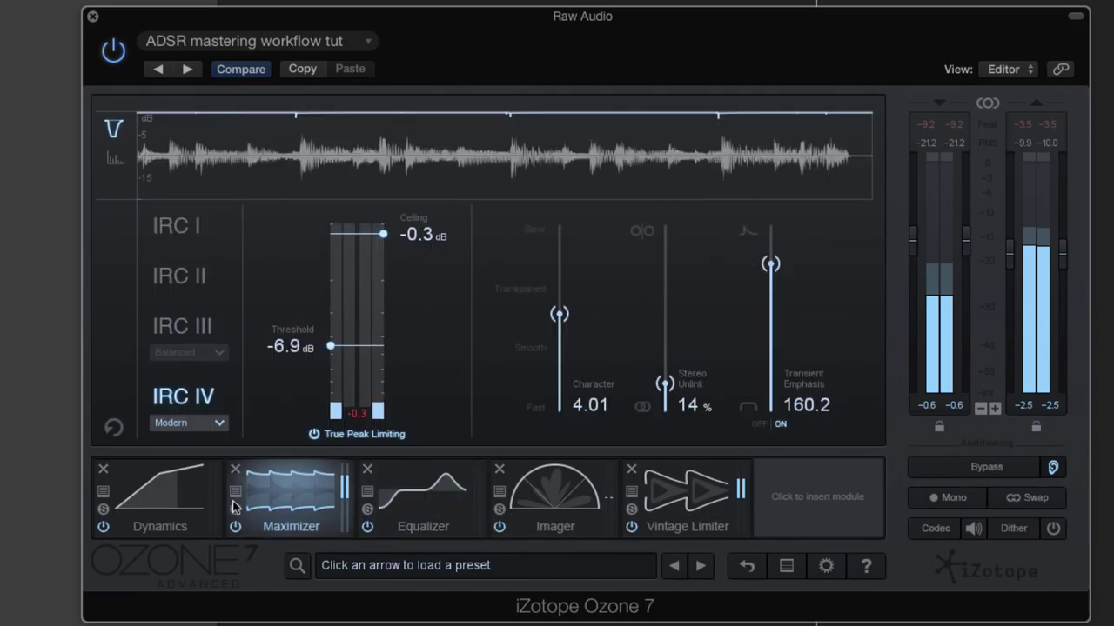
click(189, 512)
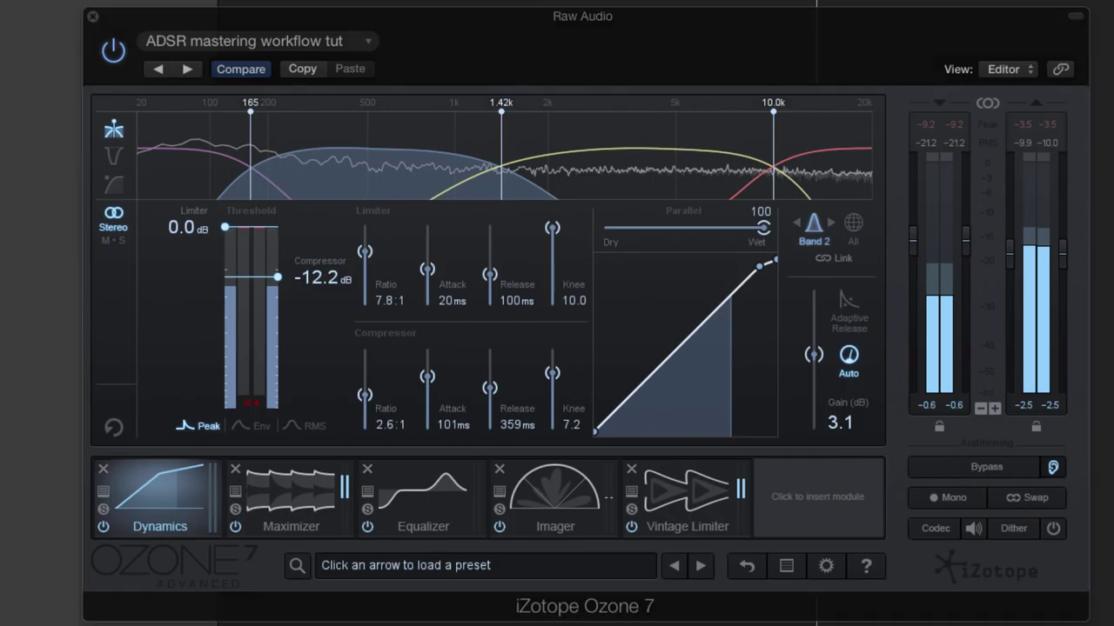
- Raise the output gain to +0.2 dB with bypass comparisons, and try dither on and off
click(987, 468)
drag(1063, 255, 1062, 241)
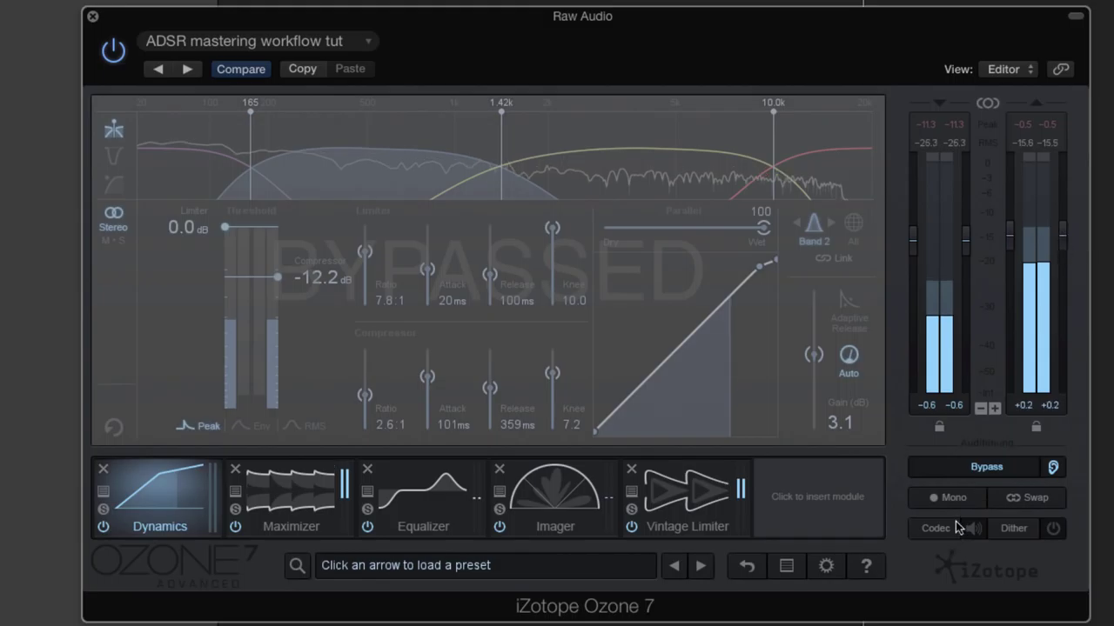
click(972, 474)
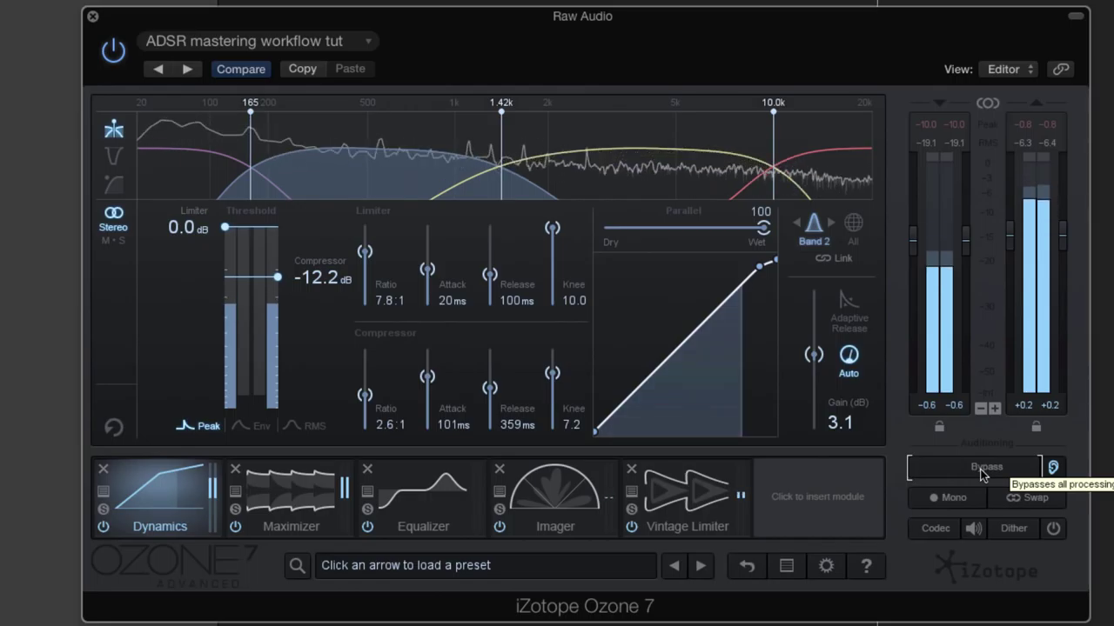
click(982, 471)
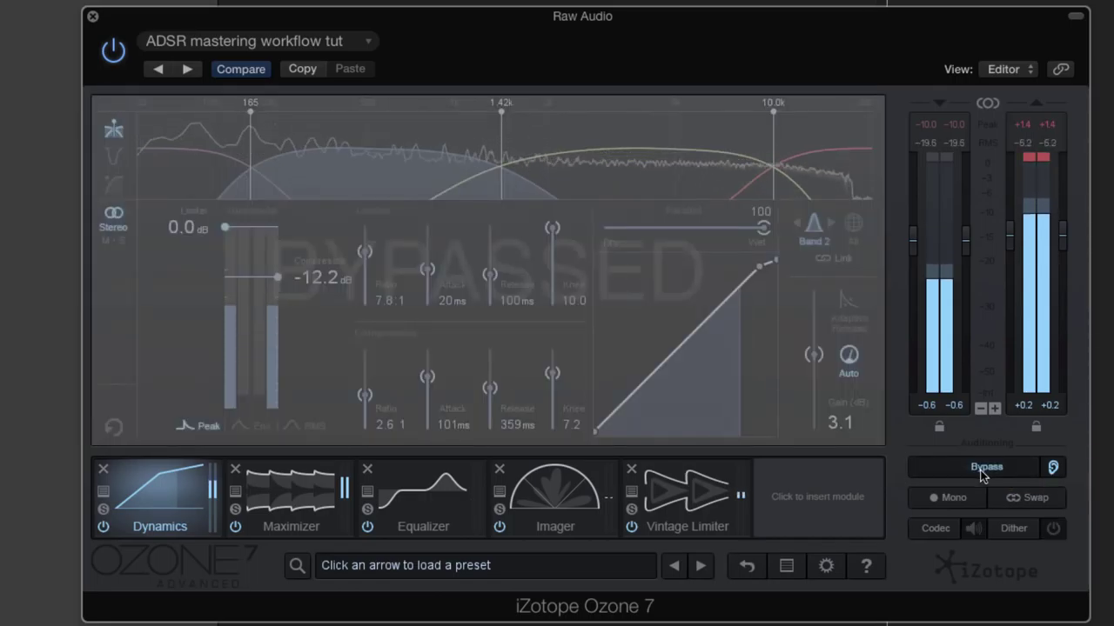
click(982, 471)
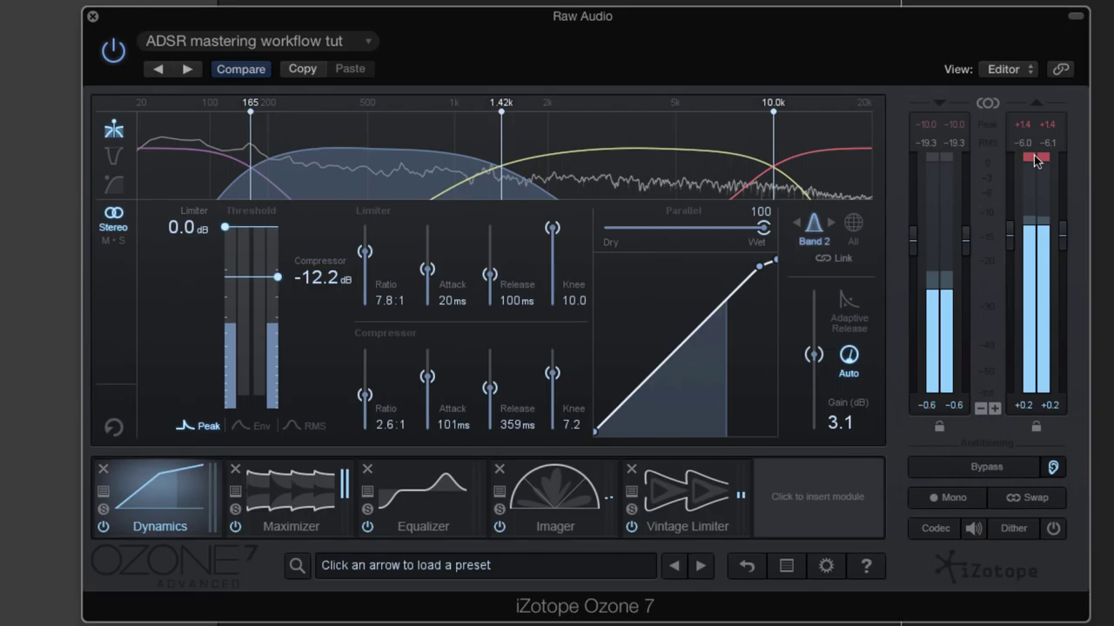
click(1019, 530)
click(1052, 529)
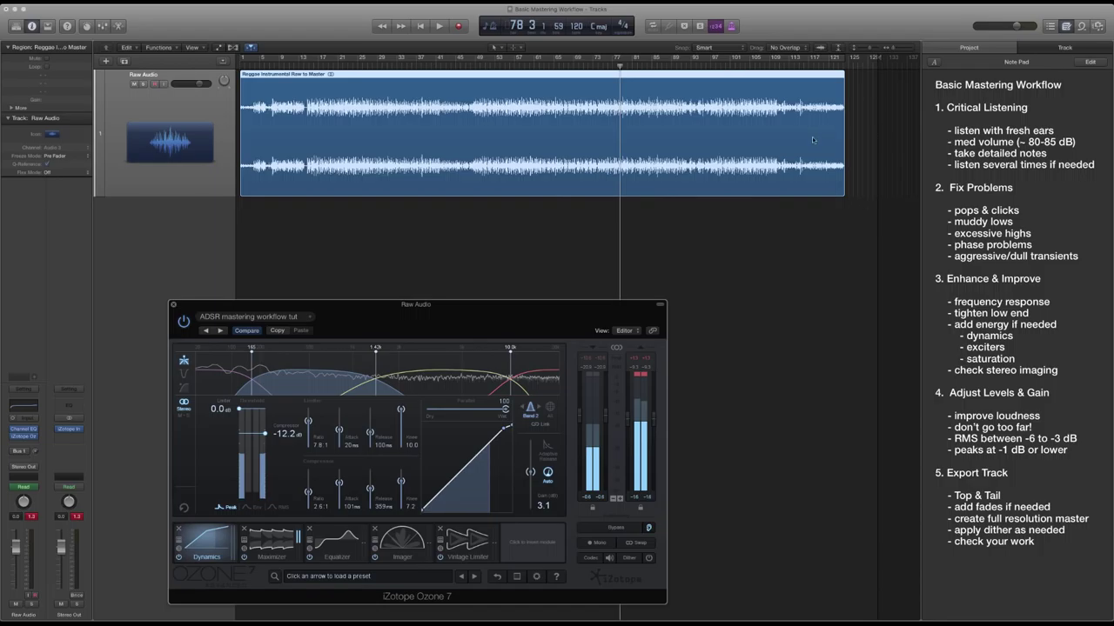
- Show the track's volume automation and drag it down at the region's end, then play it
click(553, 134)
key(a)
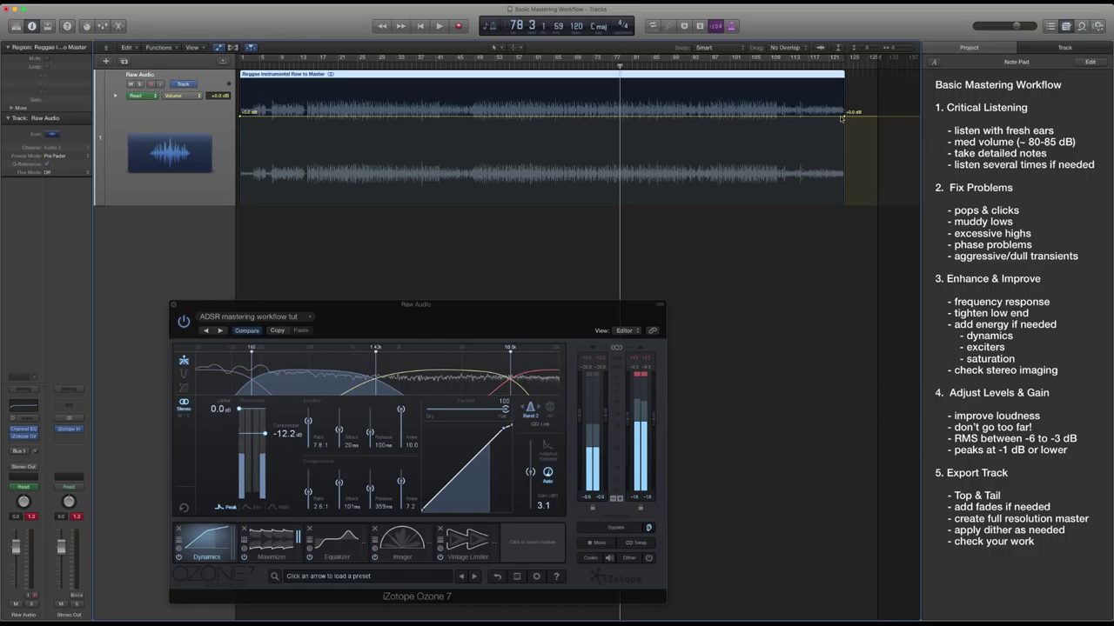
drag(840, 118, 842, 201)
key(space)
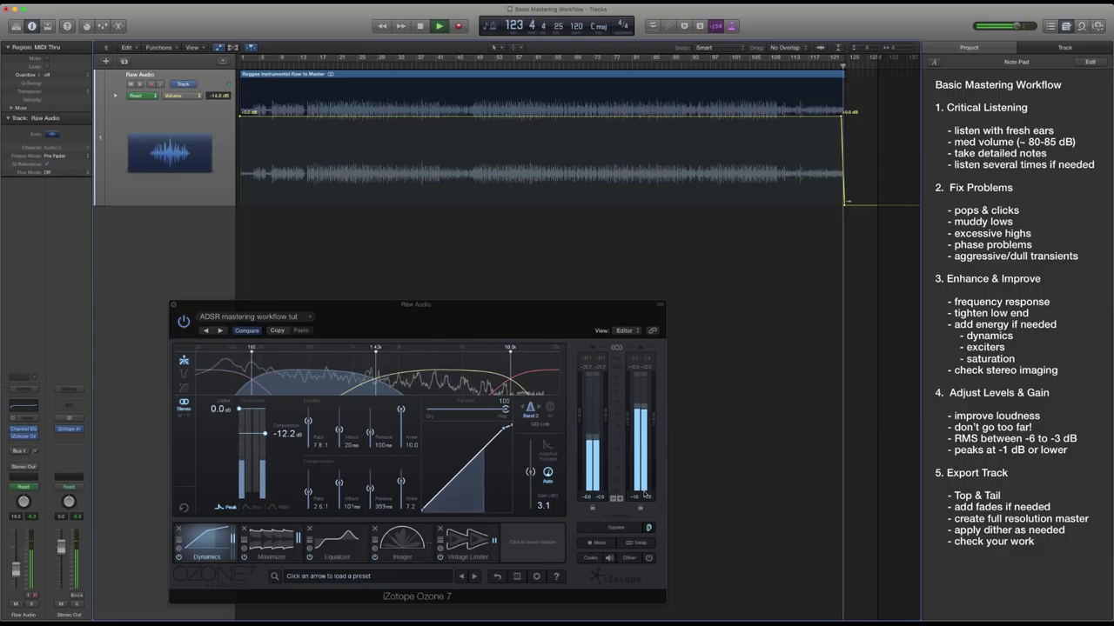
key(space)
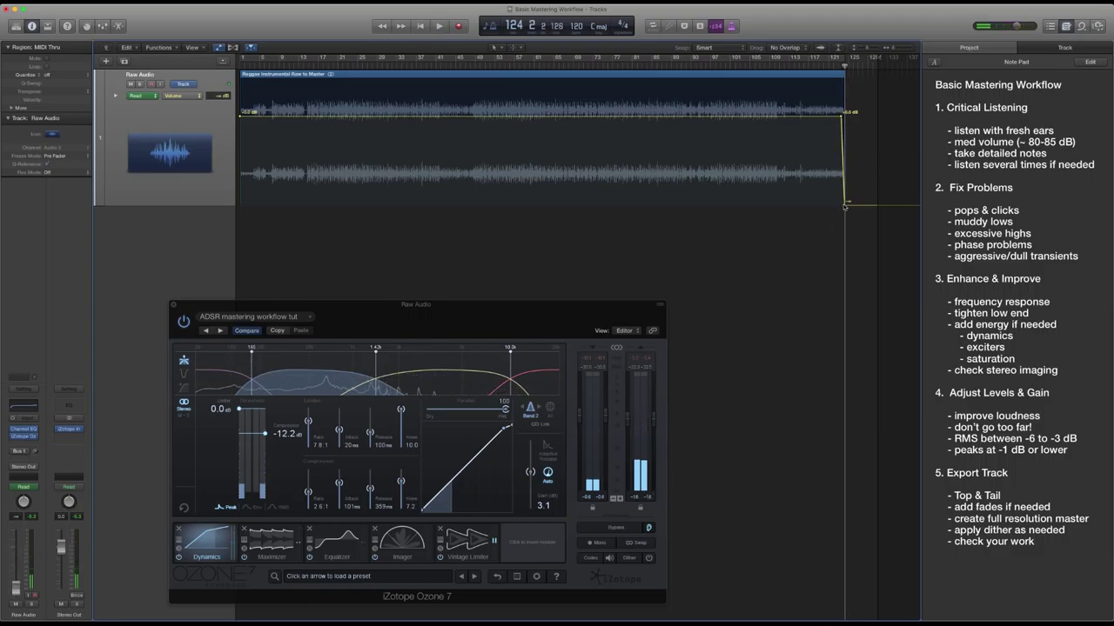
- Zoom in on the ending and lengthen the fade to -119 dB, moving its start earlier and end later
key(super+Right)
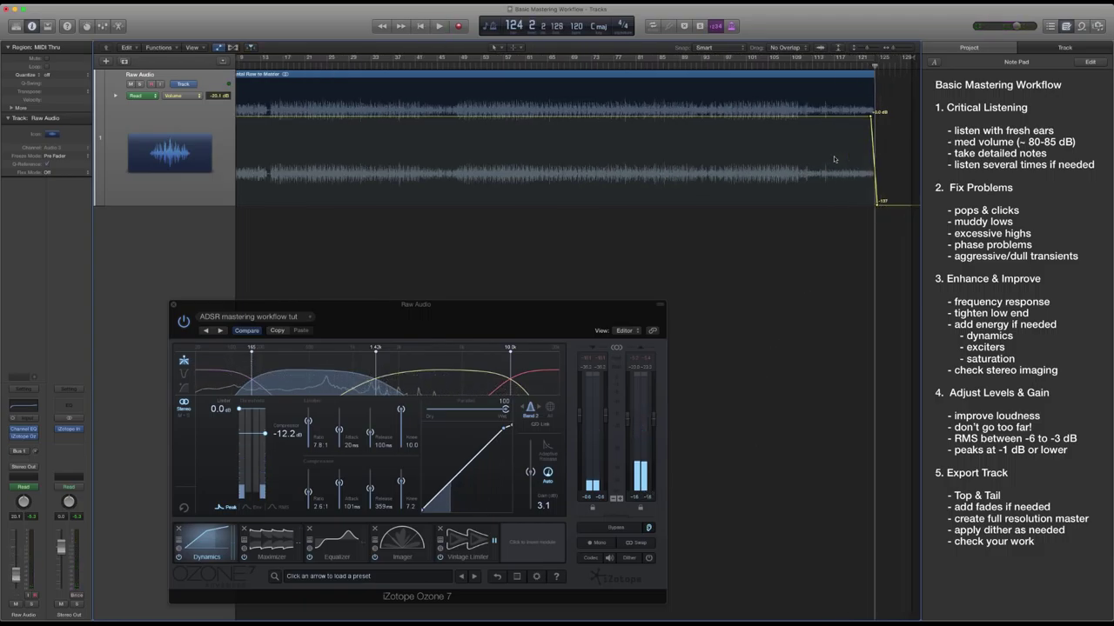
key(super+Right)
key(space)
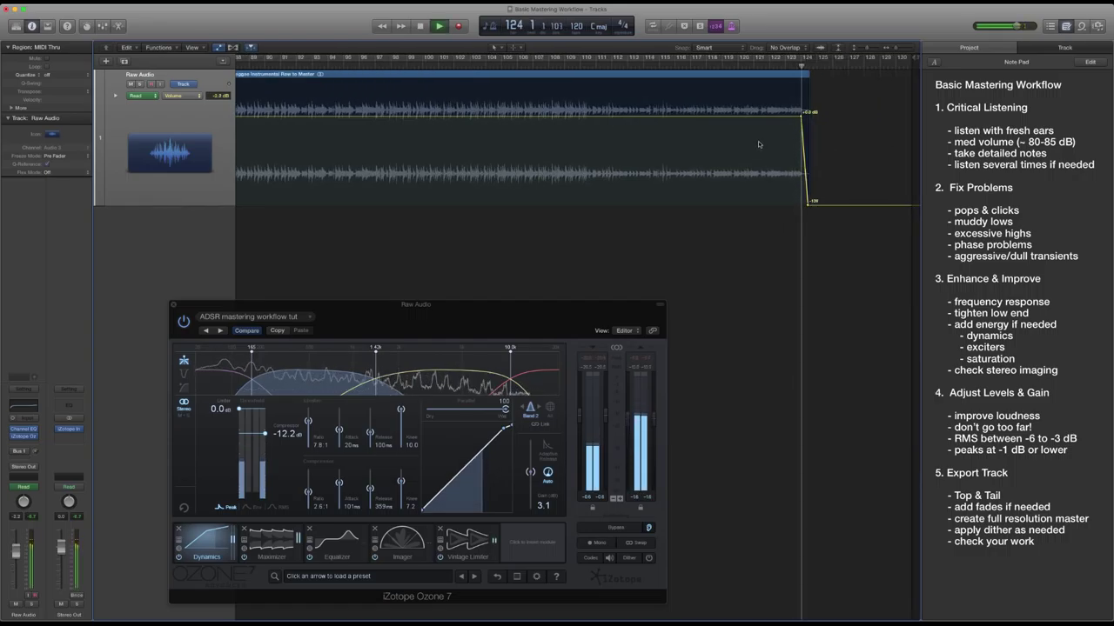
key(super+Right)
key(super+Right)
key(super+Right)
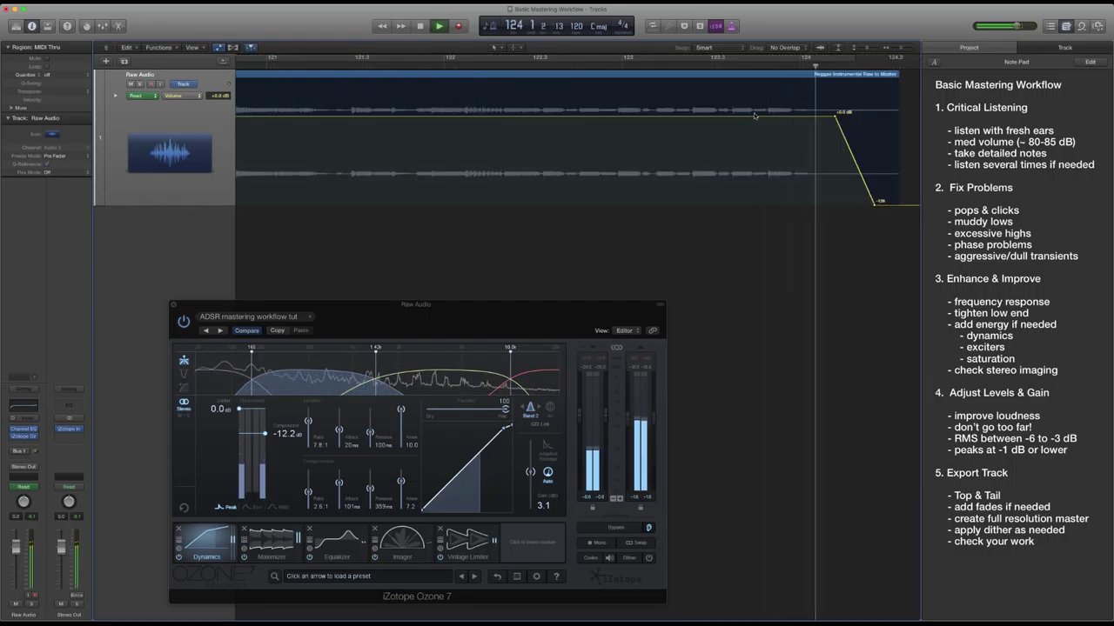
key(space)
scroll(406, 154, left, 5)
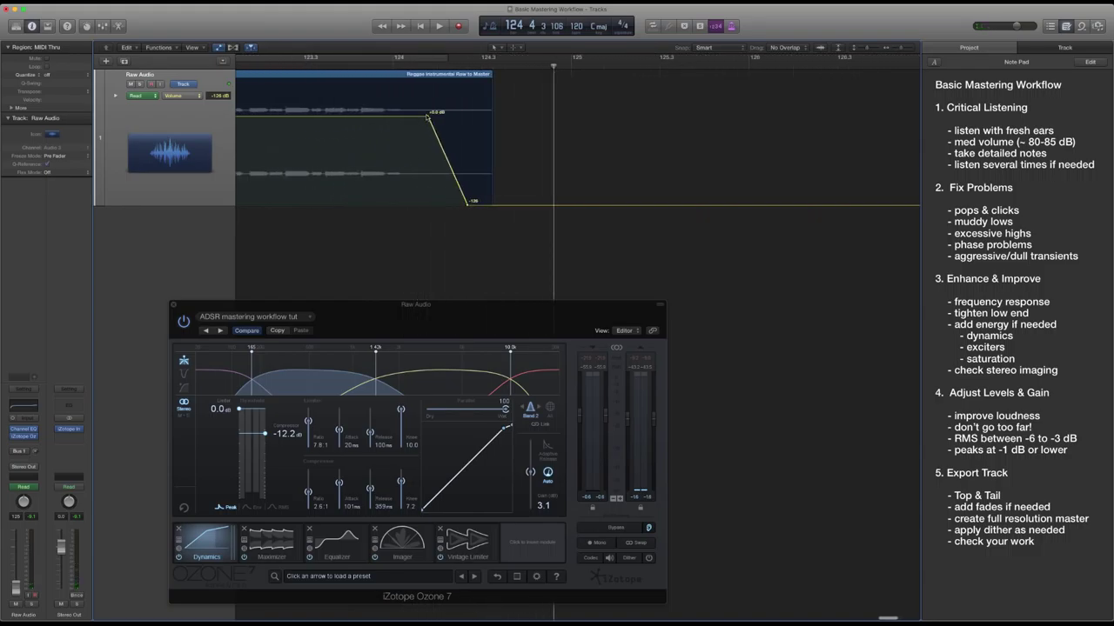
drag(427, 114, 408, 114)
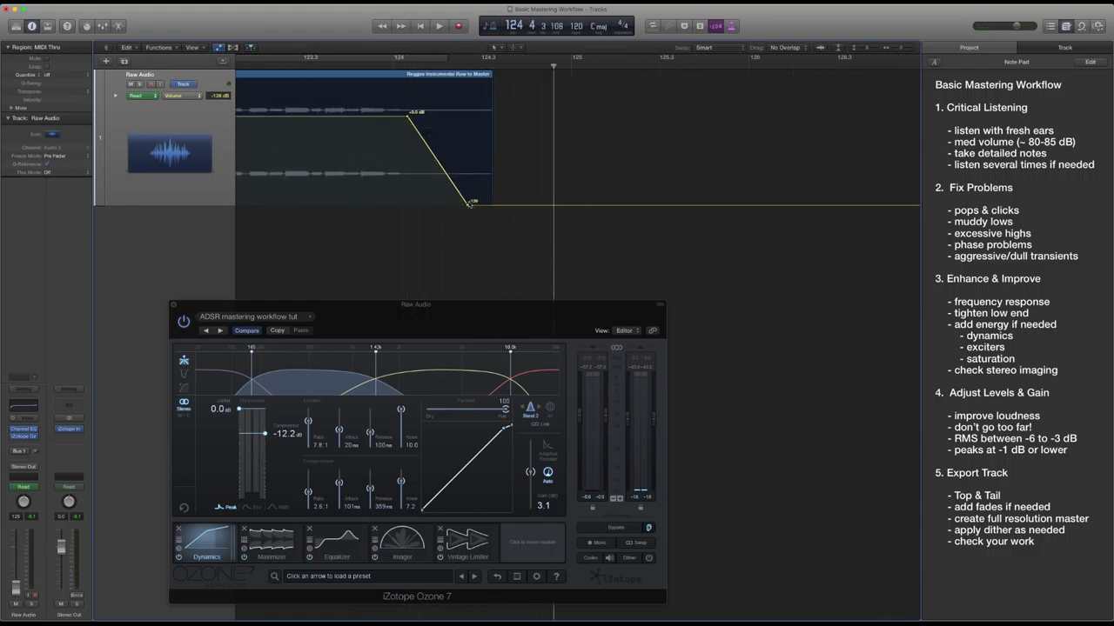
drag(470, 203, 492, 204)
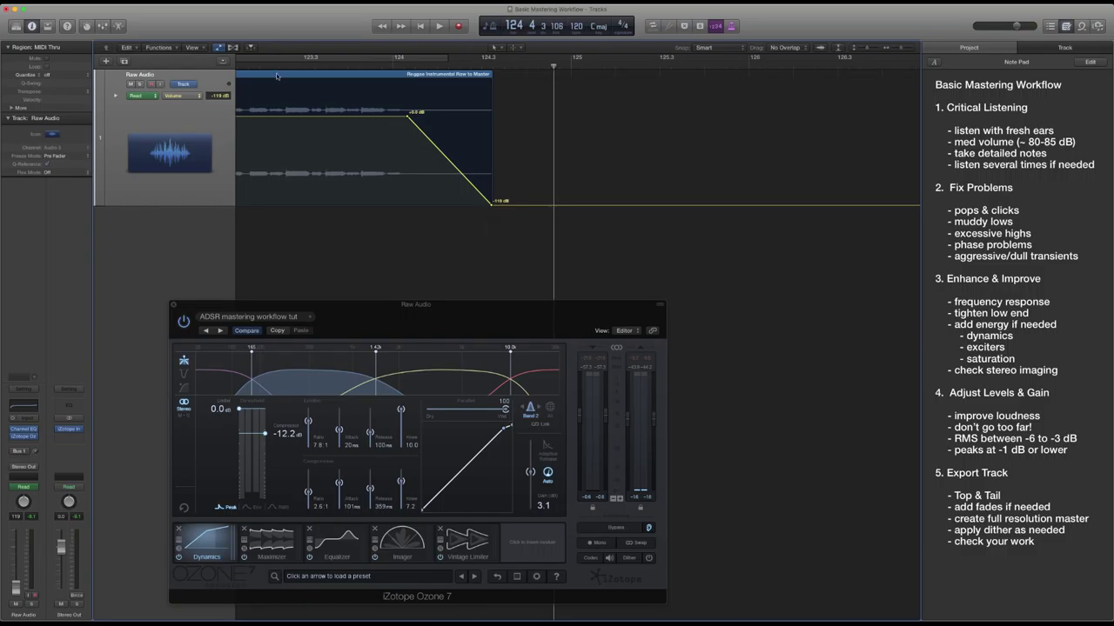
key(space)
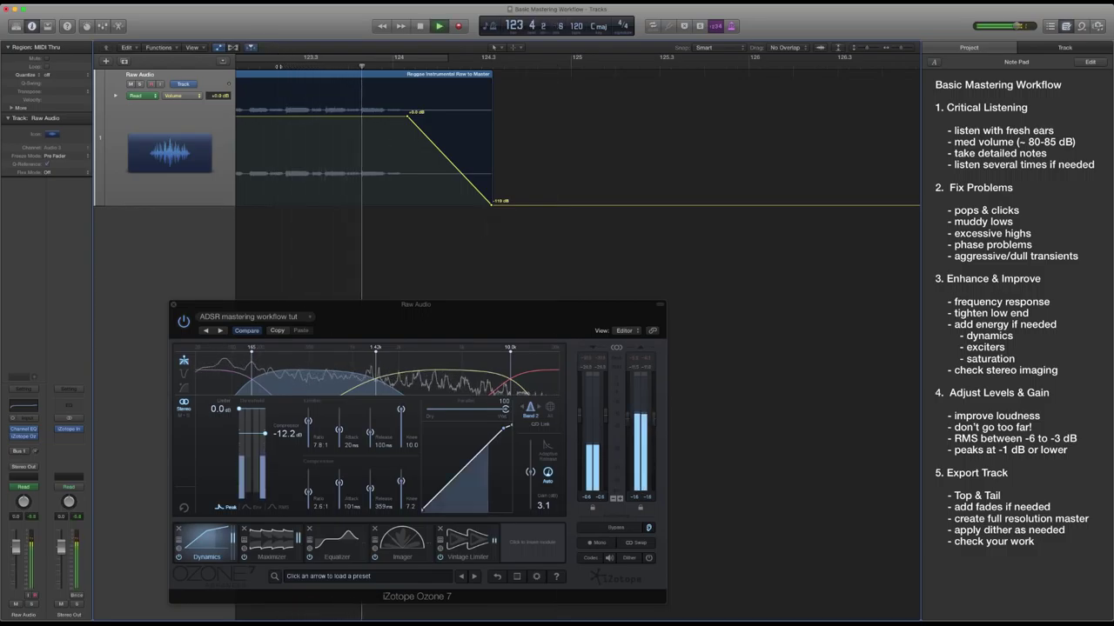
key(space)
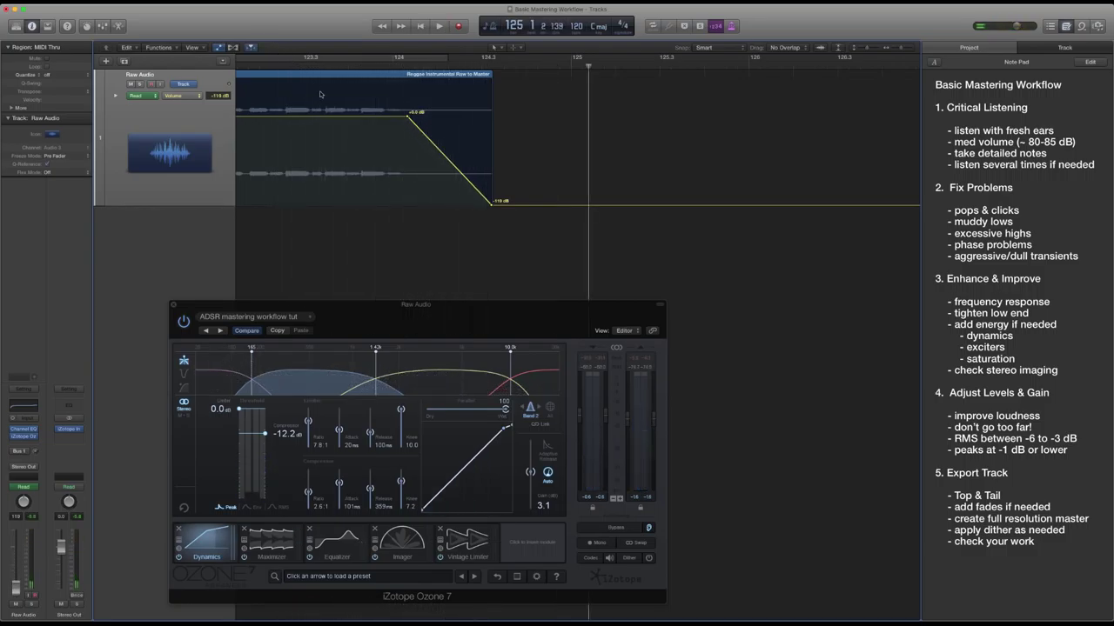